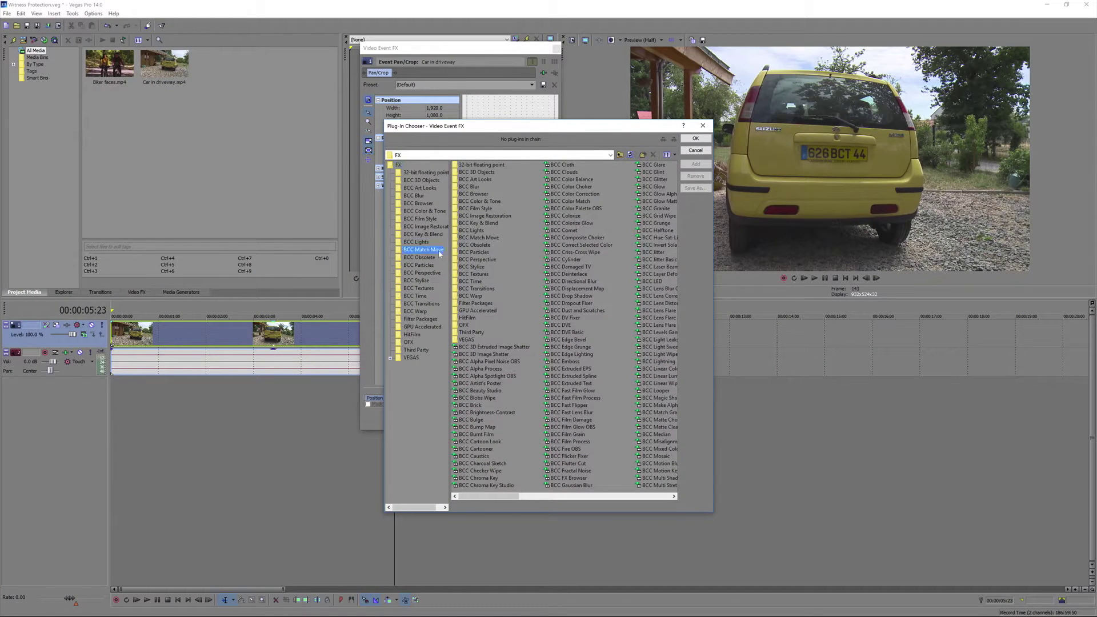
# - Add BCC WitnessProtection to the Car in driveway clip and confirm the effect chain
pyautogui.doubleClick(494, 166)
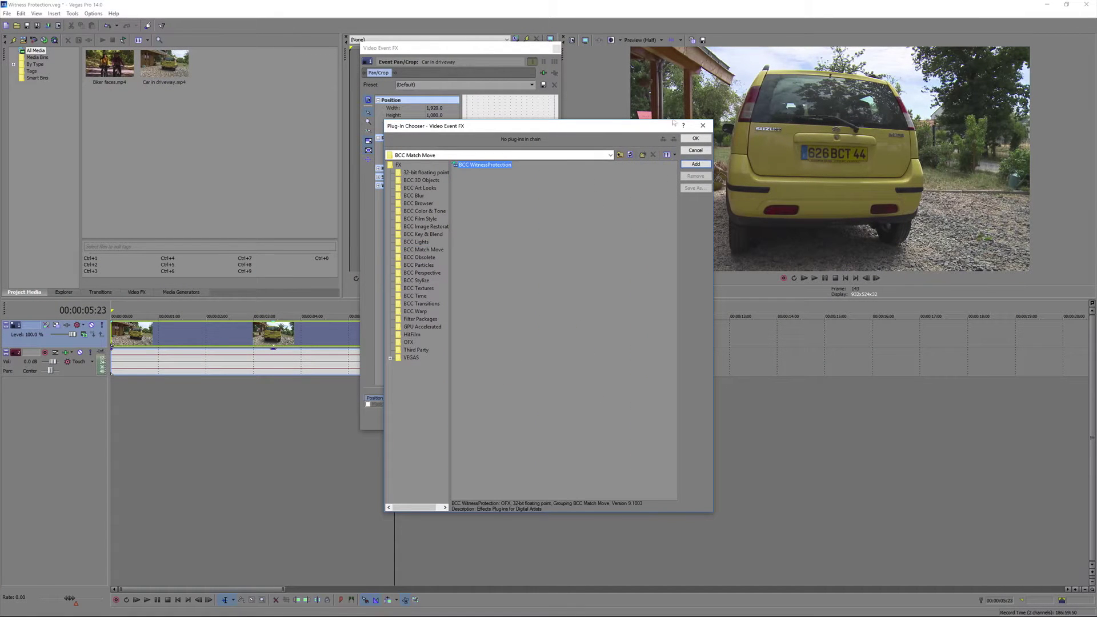
pyautogui.press('Return')
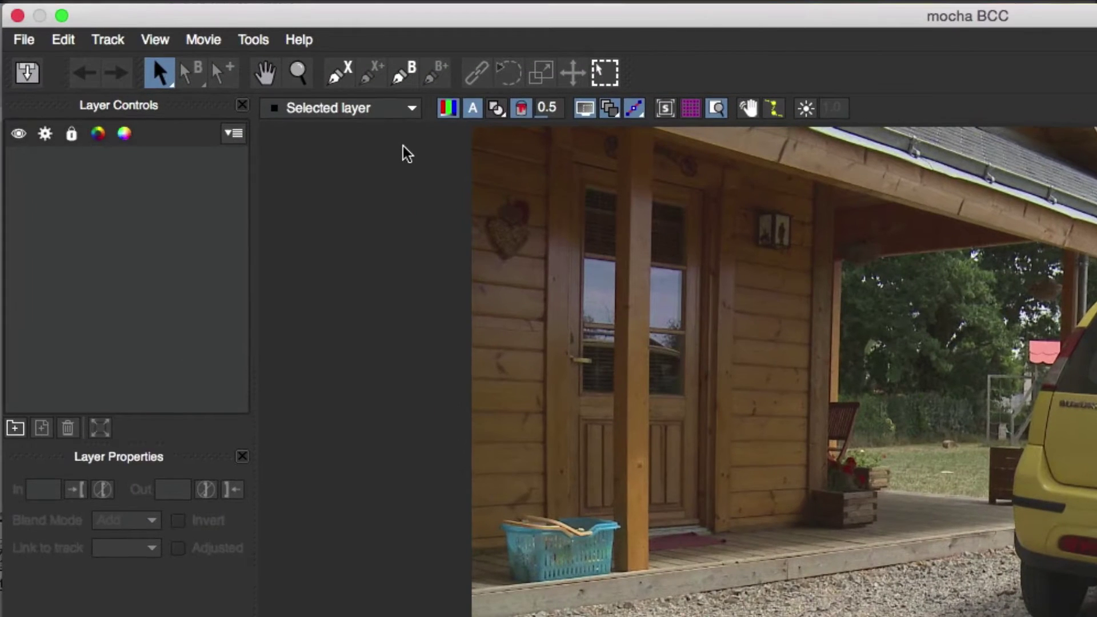
# - Draw a closed X-spline shape around the yellow car's licence plate on the first frame
pyautogui.click(341, 75)
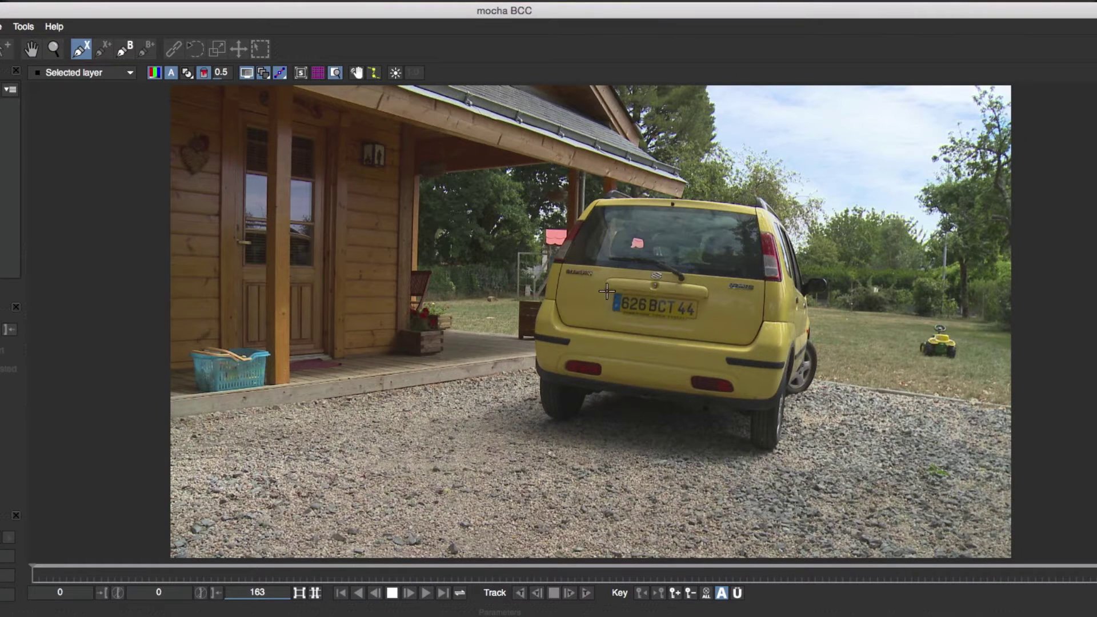
pyautogui.click(610, 290)
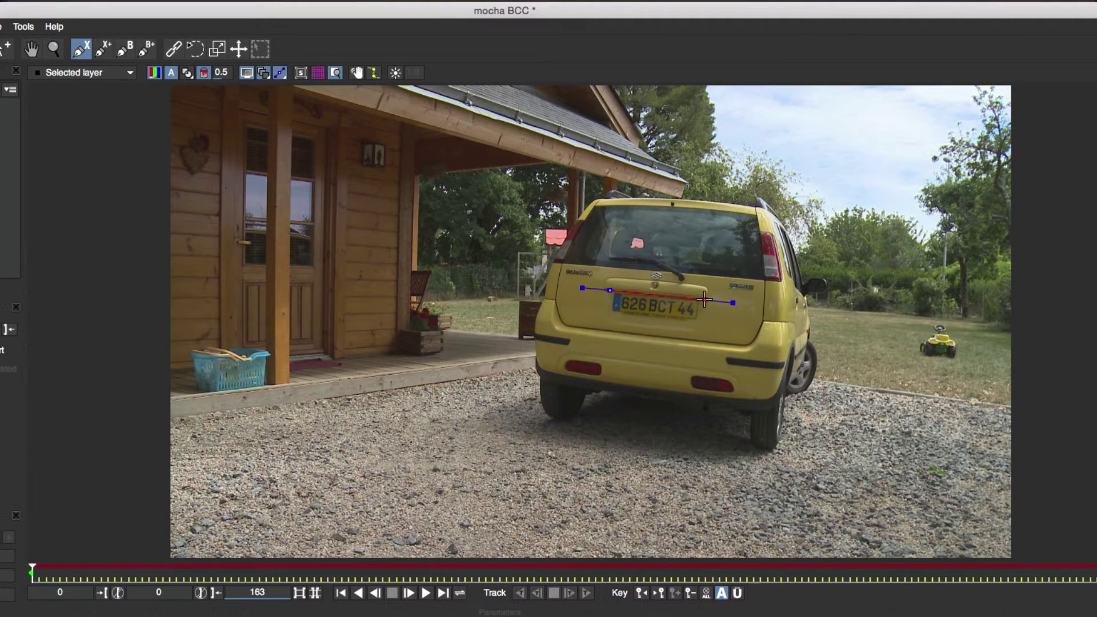
pyautogui.click(705, 299)
pyautogui.click(700, 323)
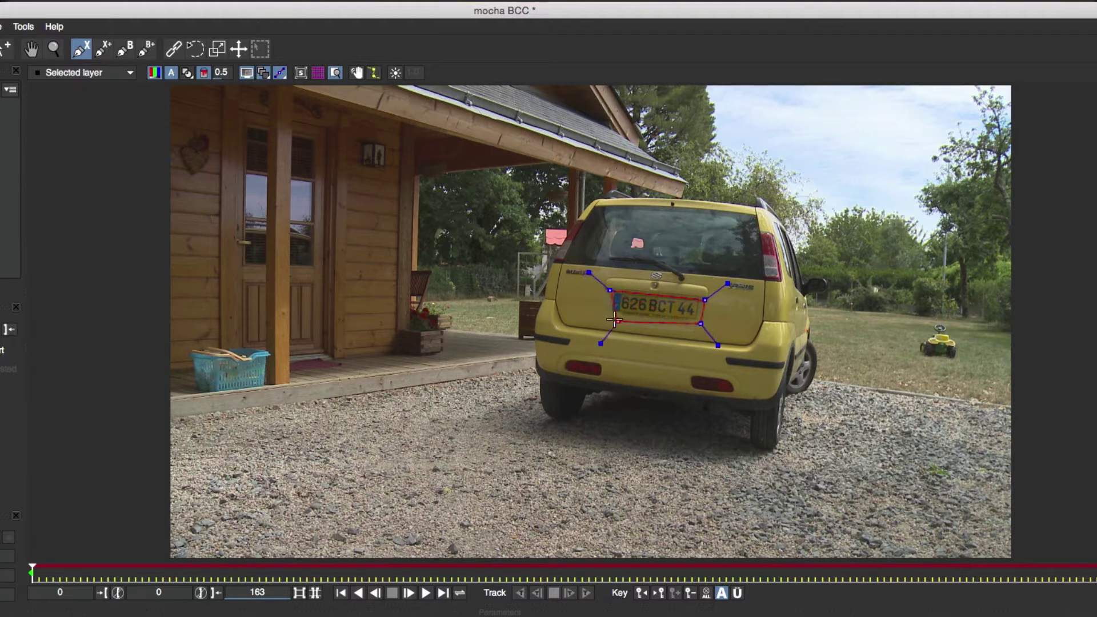
pyautogui.rightClick(605, 314)
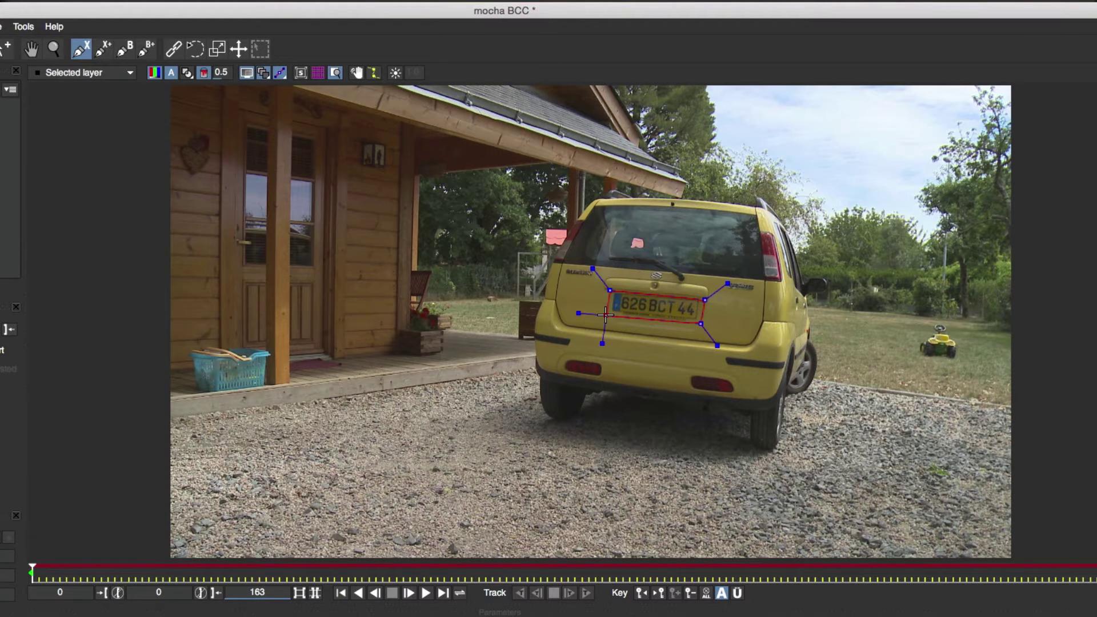
pyautogui.press('s')
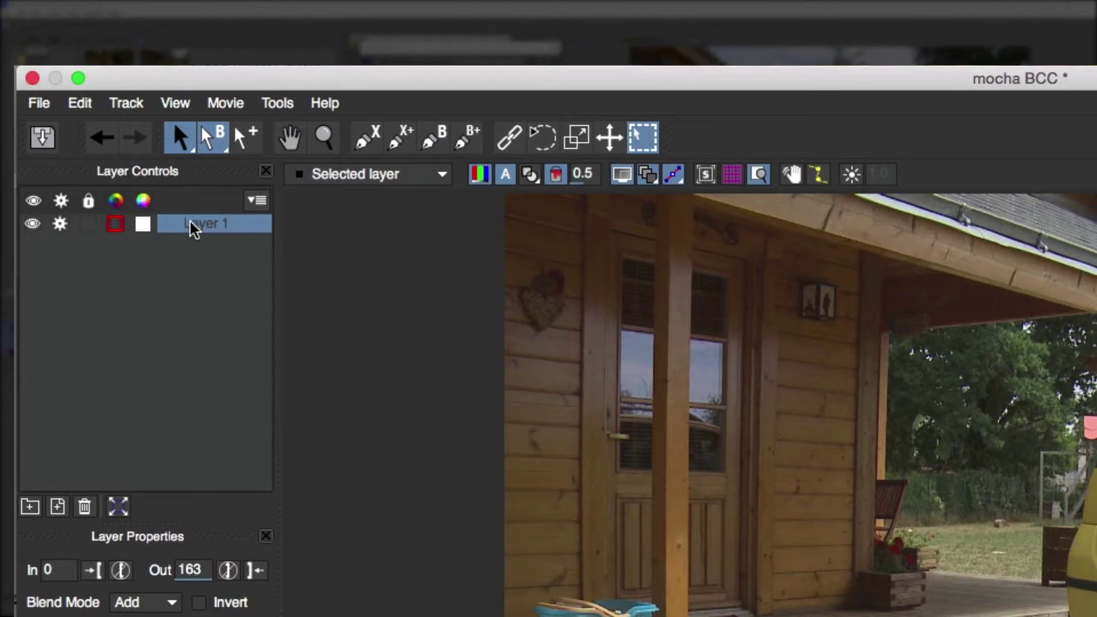
# - Rename Layer 1 to 'License Plate' and track it forward through the whole clip
pyautogui.click(10, 105)
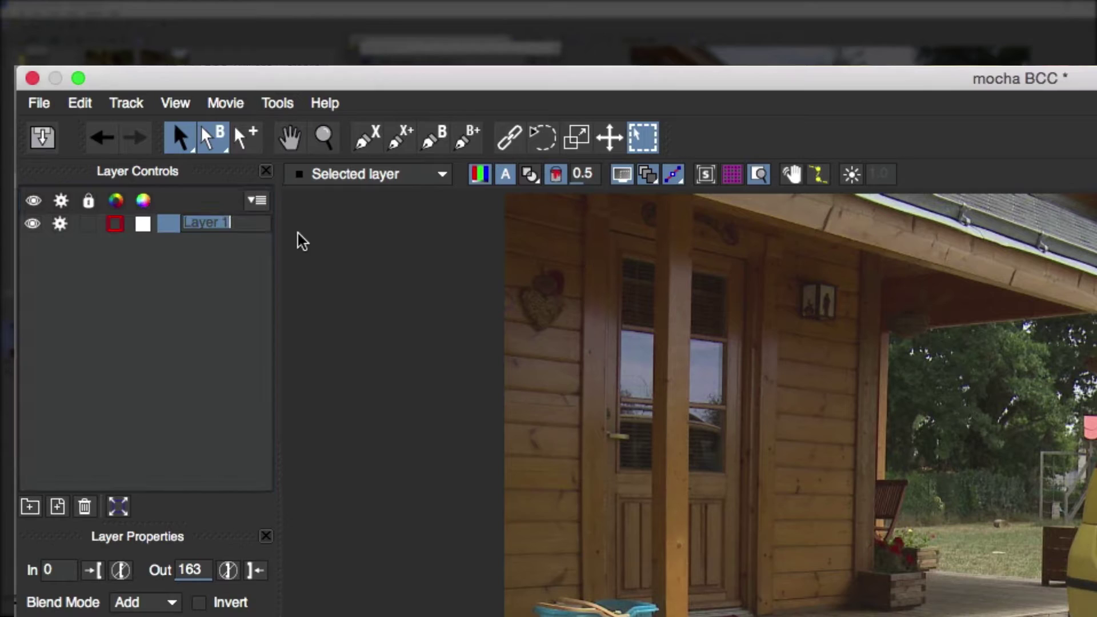
pyautogui.write('License Plate')
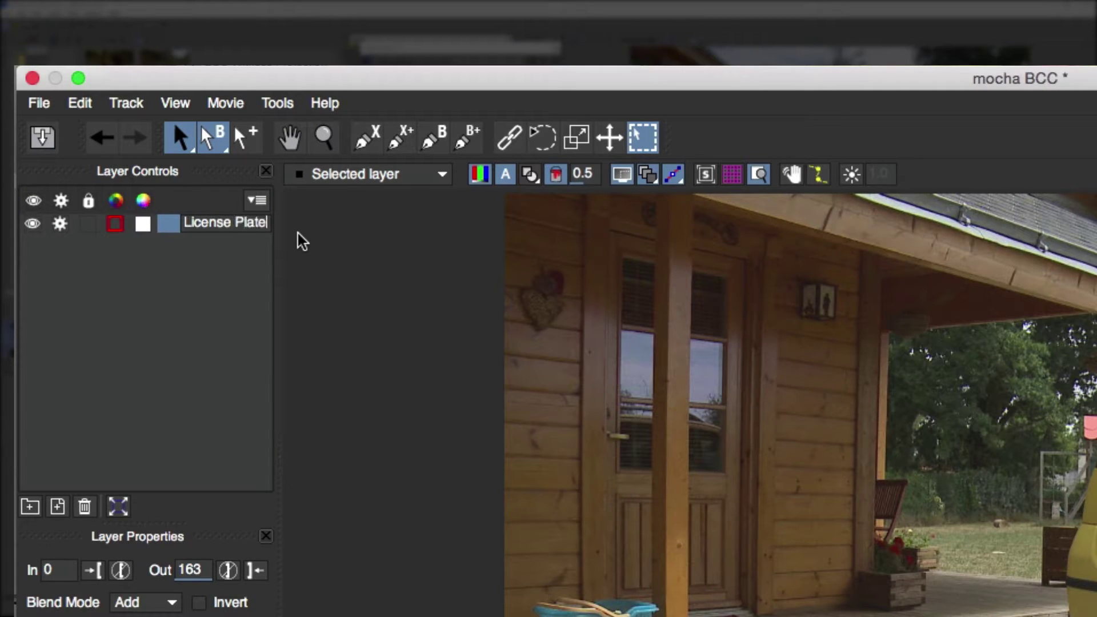
pyautogui.press('Return')
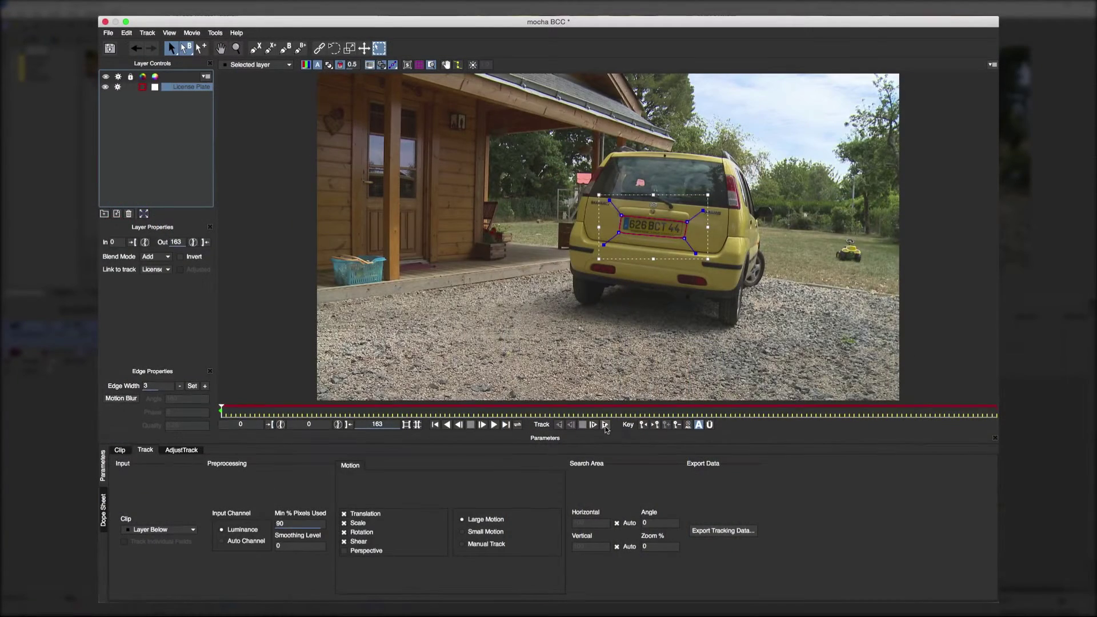
pyautogui.click(605, 425)
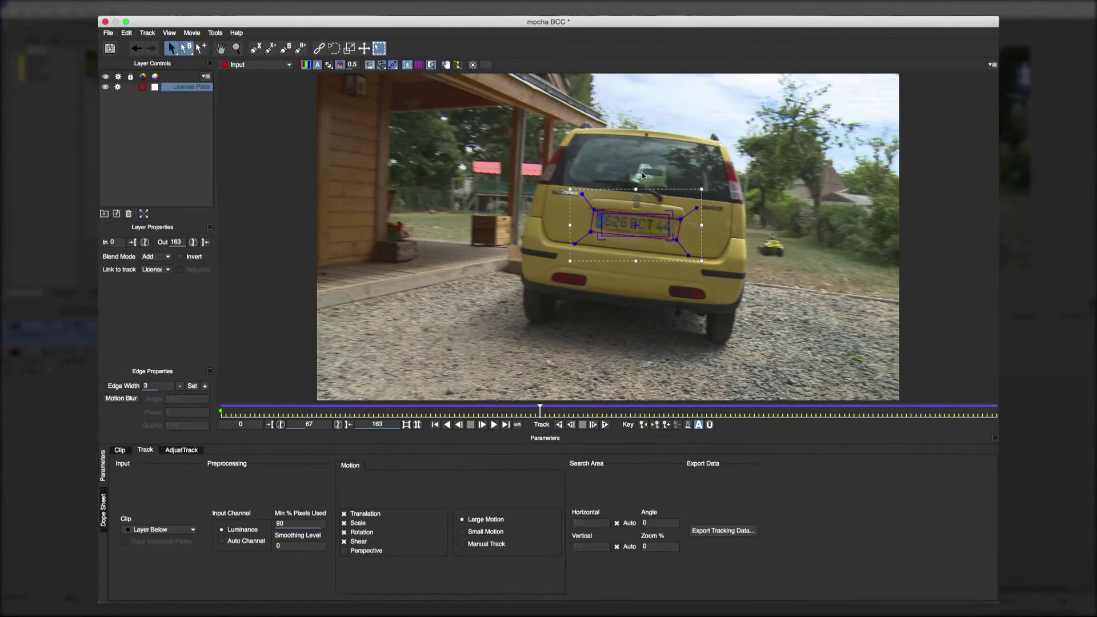
# - At frame 67, fit the License Plate layer's planar surface corners to the plate
pyautogui.click(622, 223)
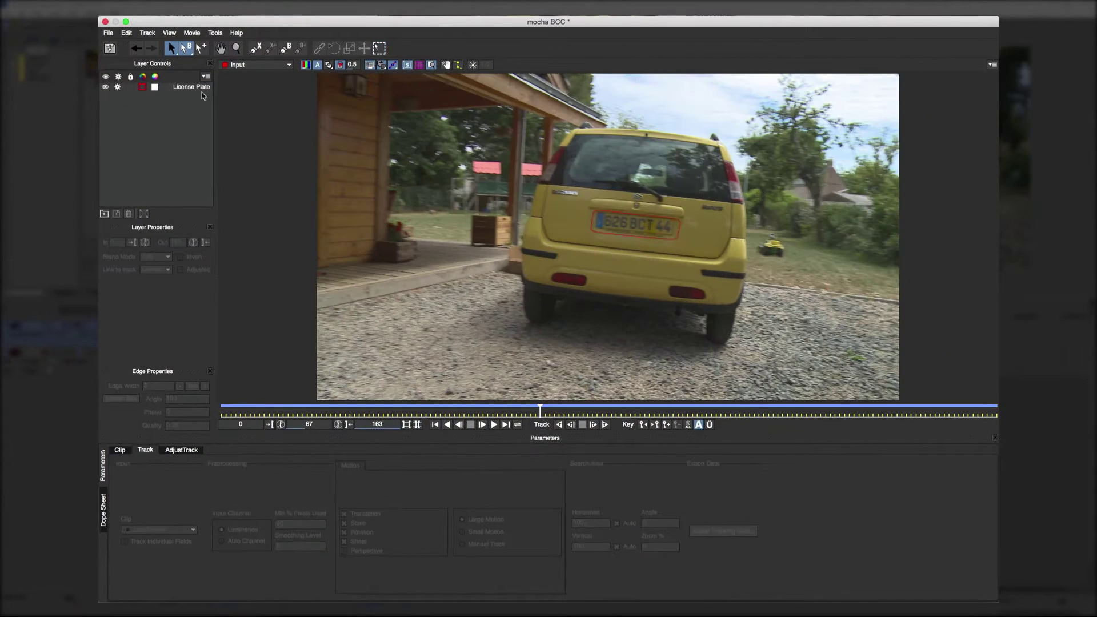
pyautogui.click(604, 217)
pyautogui.moveTo(604, 217)
pyautogui.mouseDown()
pyautogui.moveTo(594, 209)
pyautogui.moveTo(605, 235)
pyautogui.moveTo(591, 232)
pyautogui.mouseUp()
pyautogui.moveTo(676, 240); pyautogui.dragTo(678, 241)
# - Show the perspective grid, align its sides to the car, and play back the track
pyautogui.click(418, 64)
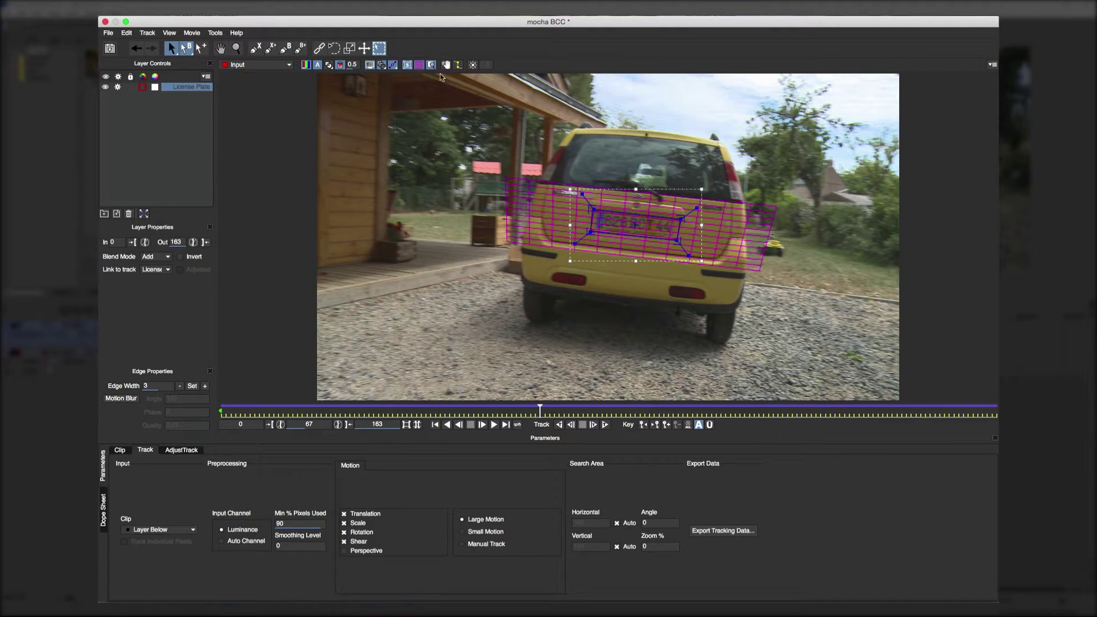
pyautogui.moveTo(683, 220); pyautogui.dragTo(680, 219)
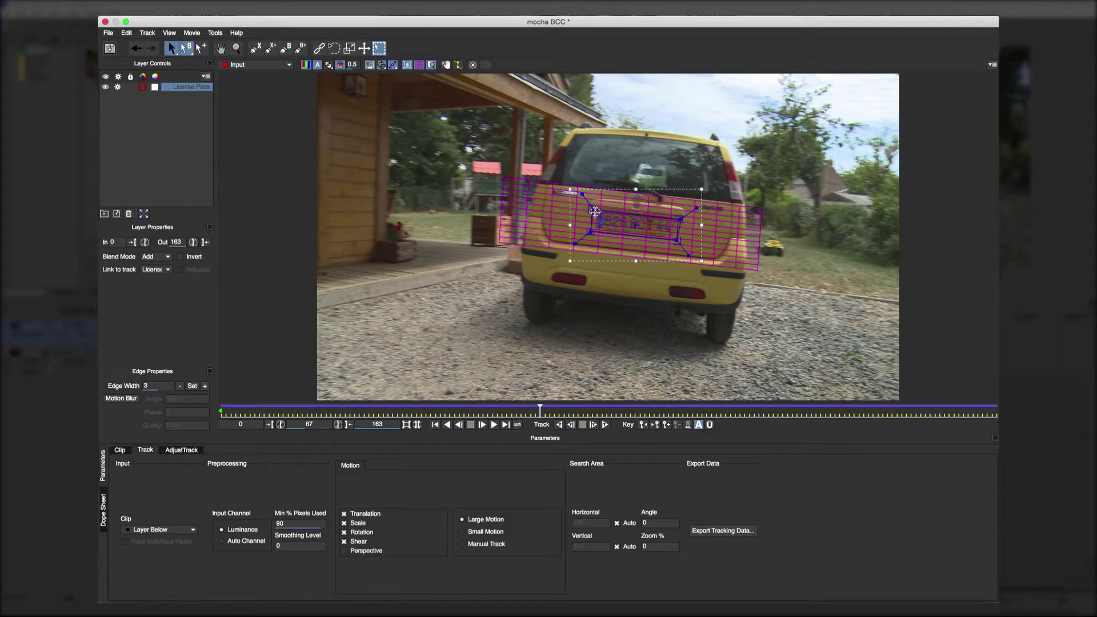
pyautogui.moveTo(594, 210)
pyautogui.mouseDown()
pyautogui.moveTo(597, 230)
pyautogui.moveTo(594, 210)
pyautogui.mouseUp()
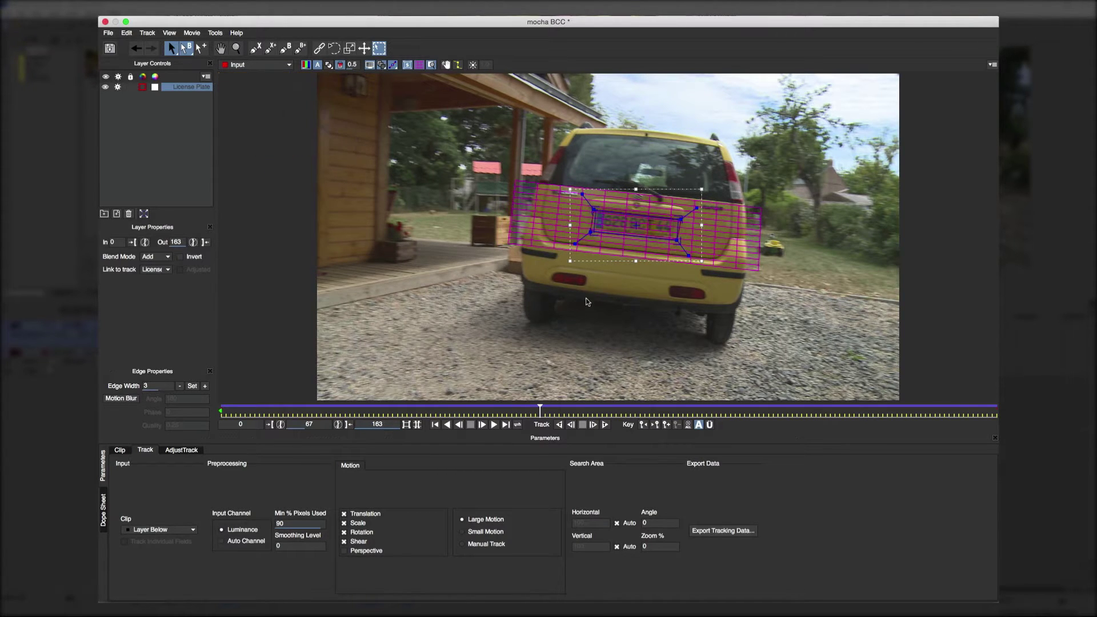
pyautogui.click(492, 425)
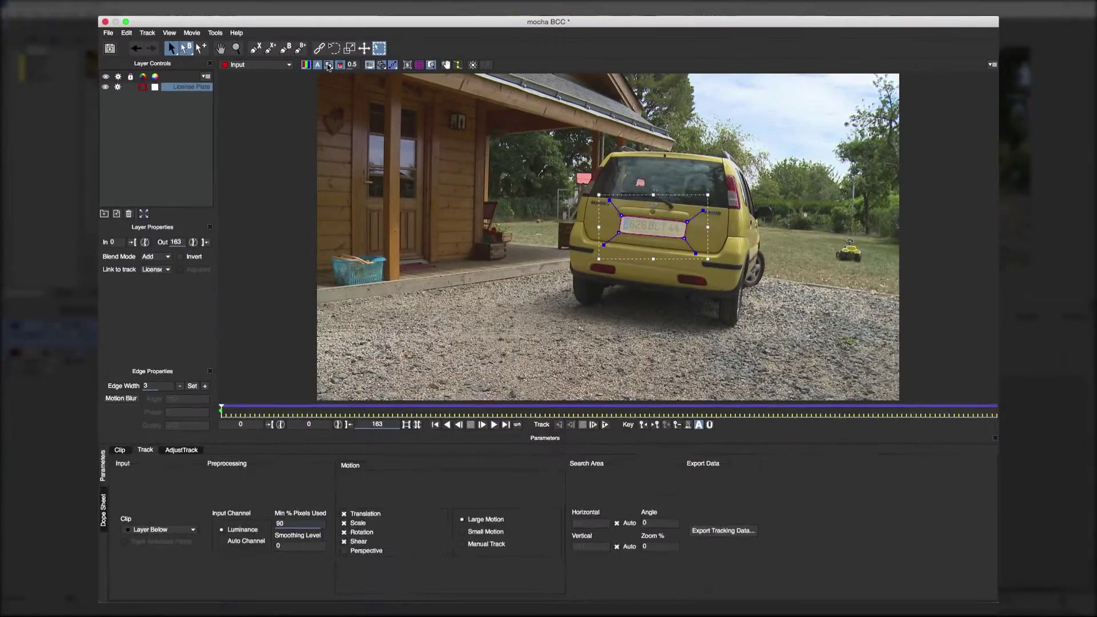
pyautogui.click(493, 425)
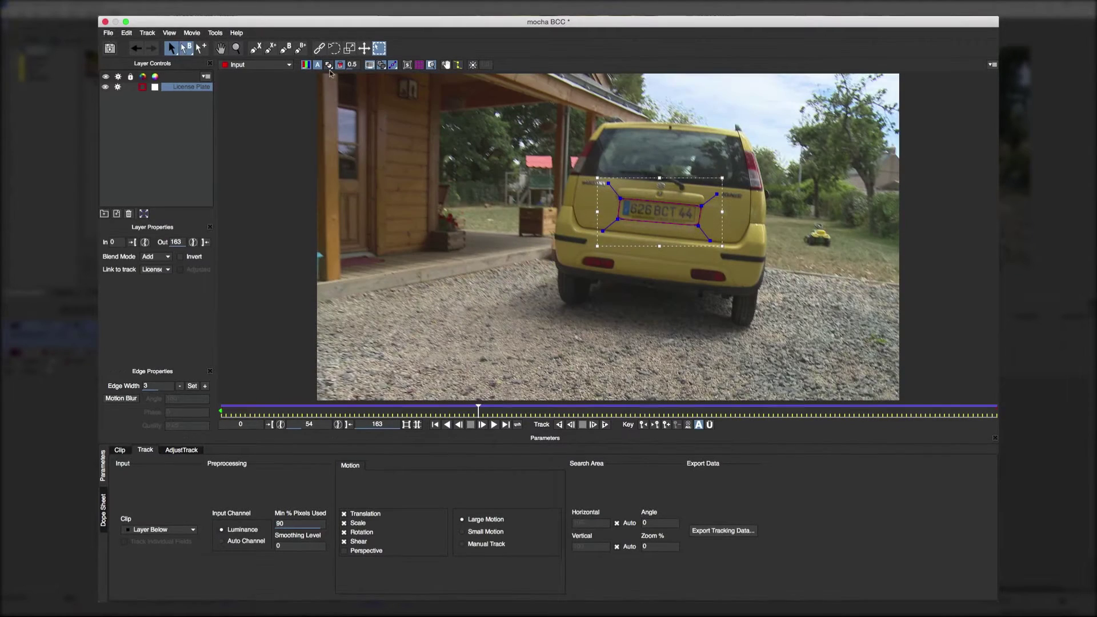
# - Save and close Mocha, then prerender the loop region using a format matching project settings
pyautogui.click(108, 32)
pyautogui.click(154, 55)
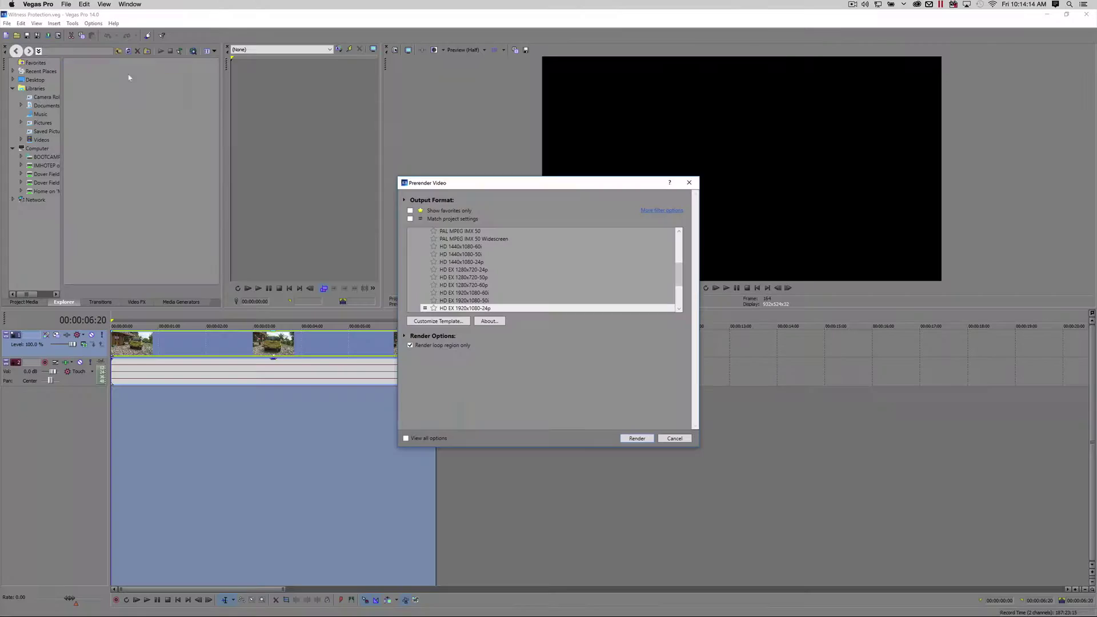
pyautogui.click(409, 220)
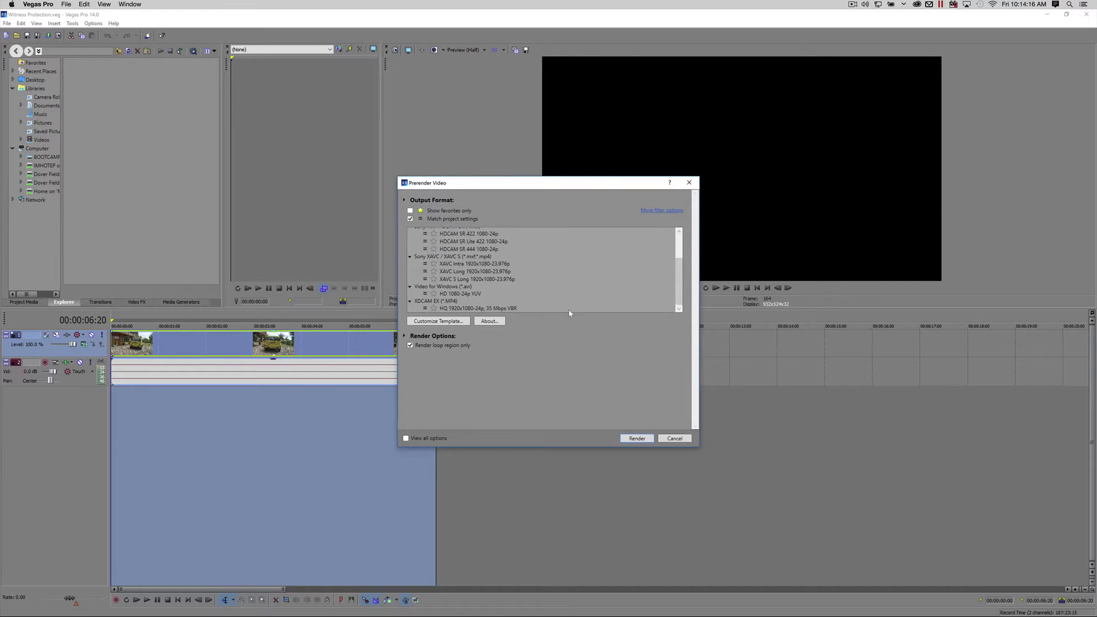
pyautogui.click(627, 440)
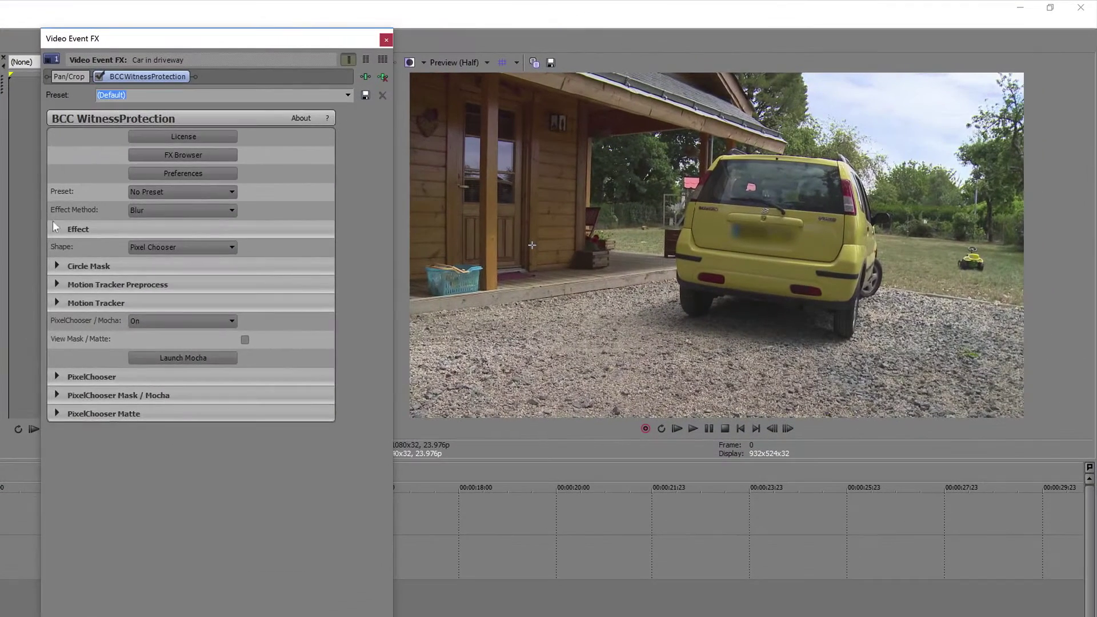
# - Switch the Witness Protection method to Tint and raise Amount to 65.99 for a red plate
pyautogui.click(421, 148)
pyautogui.click(507, 136)
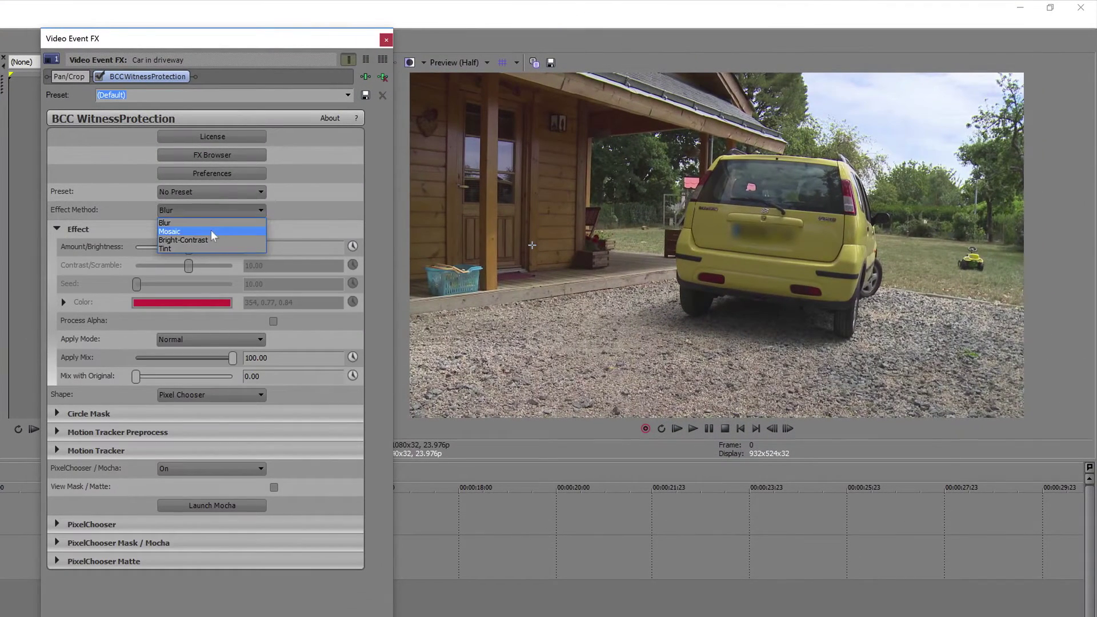
pyautogui.click(215, 232)
pyautogui.click(251, 210)
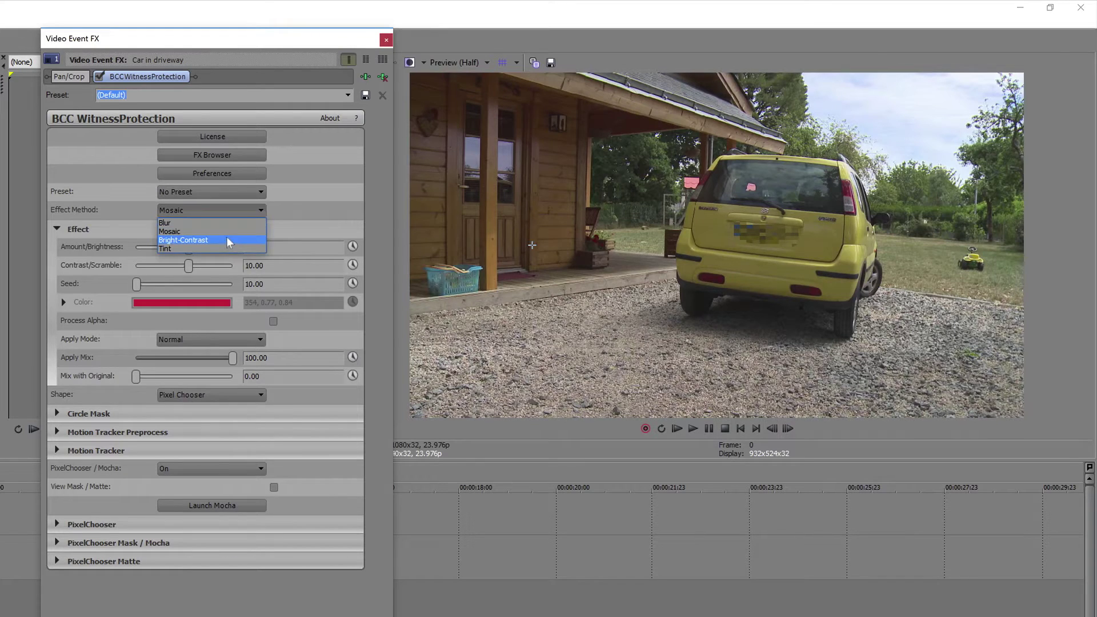
pyautogui.click(229, 240)
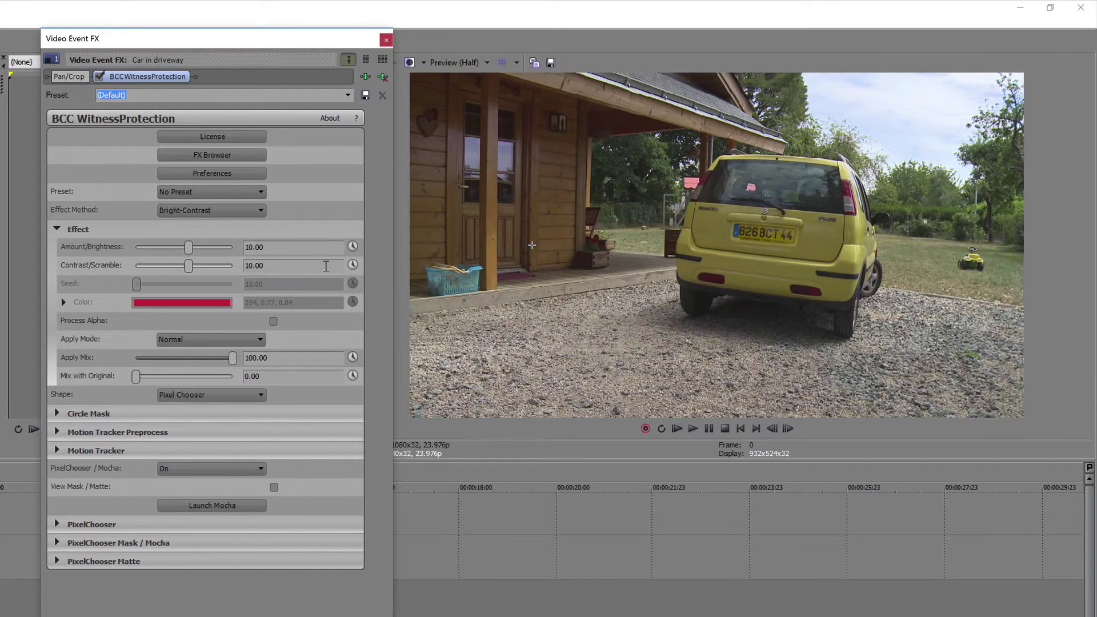
pyautogui.click(240, 216)
pyautogui.click(238, 251)
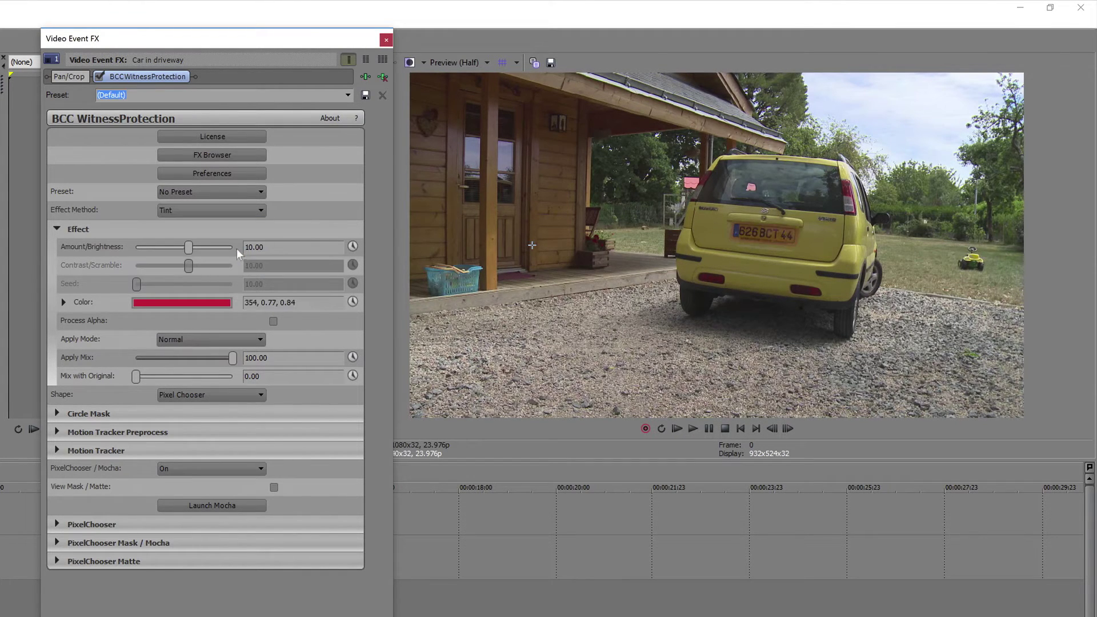
pyautogui.moveTo(189, 249); pyautogui.dragTo(217, 251)
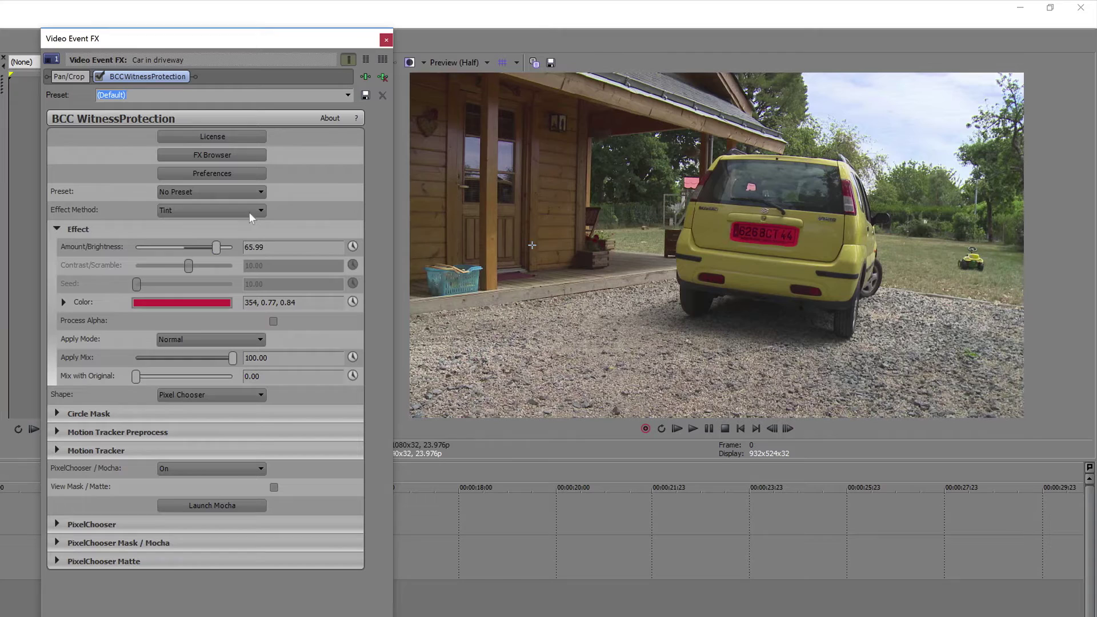
pyautogui.click(250, 213)
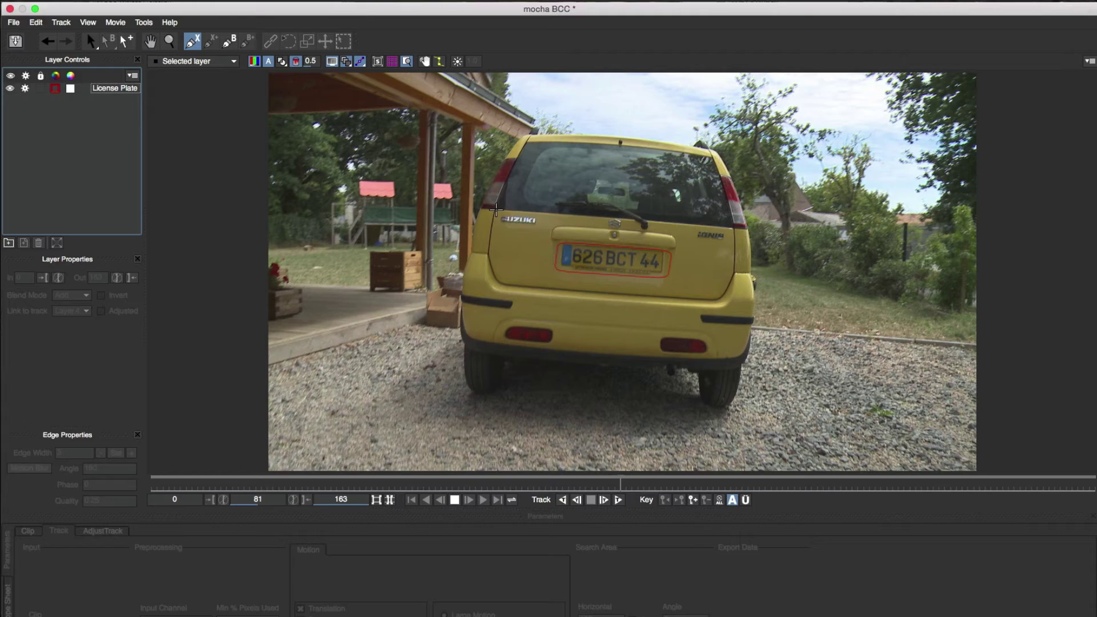
# - Draw a closed mask shape around the Suzuki badge
pyautogui.click(496, 209)
pyautogui.click(494, 224)
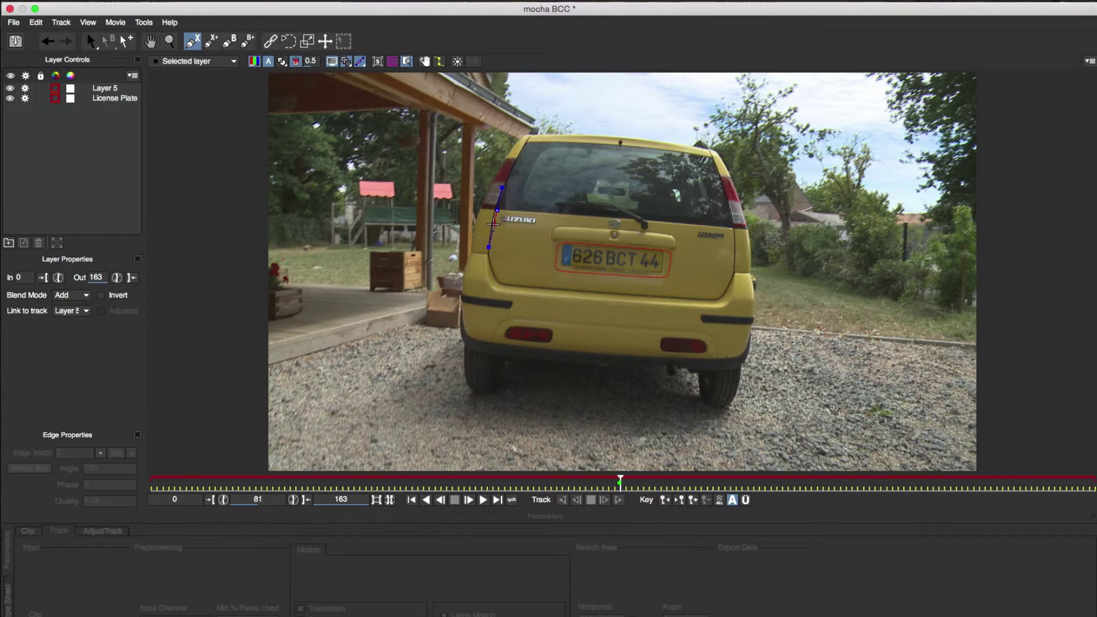
pyautogui.click(540, 228)
pyautogui.click(542, 213)
pyautogui.rightClick(542, 214)
# - Draw a second closed X-spline mask around the right-hand model badge
pyautogui.click(193, 41)
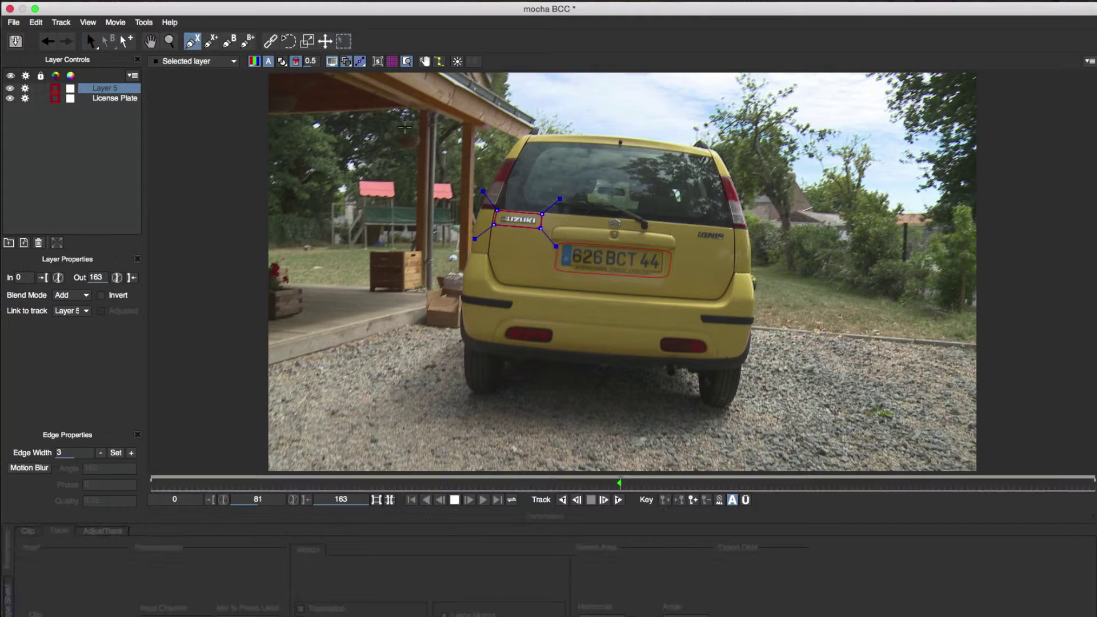
pyautogui.click(691, 227)
pyautogui.click(689, 242)
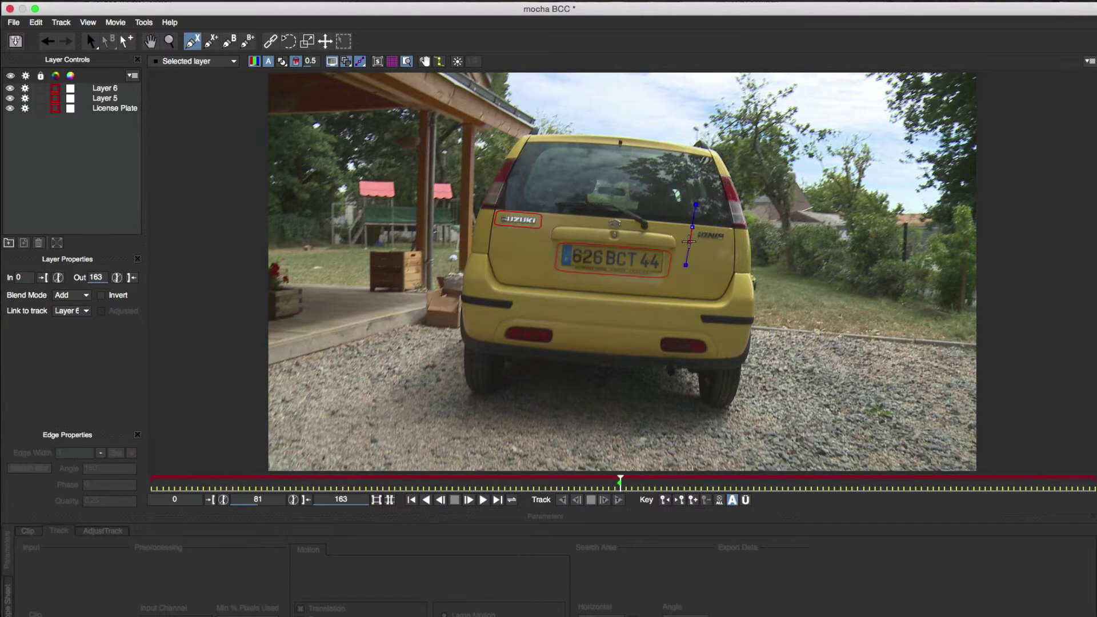
pyautogui.click(727, 244)
pyautogui.click(729, 229)
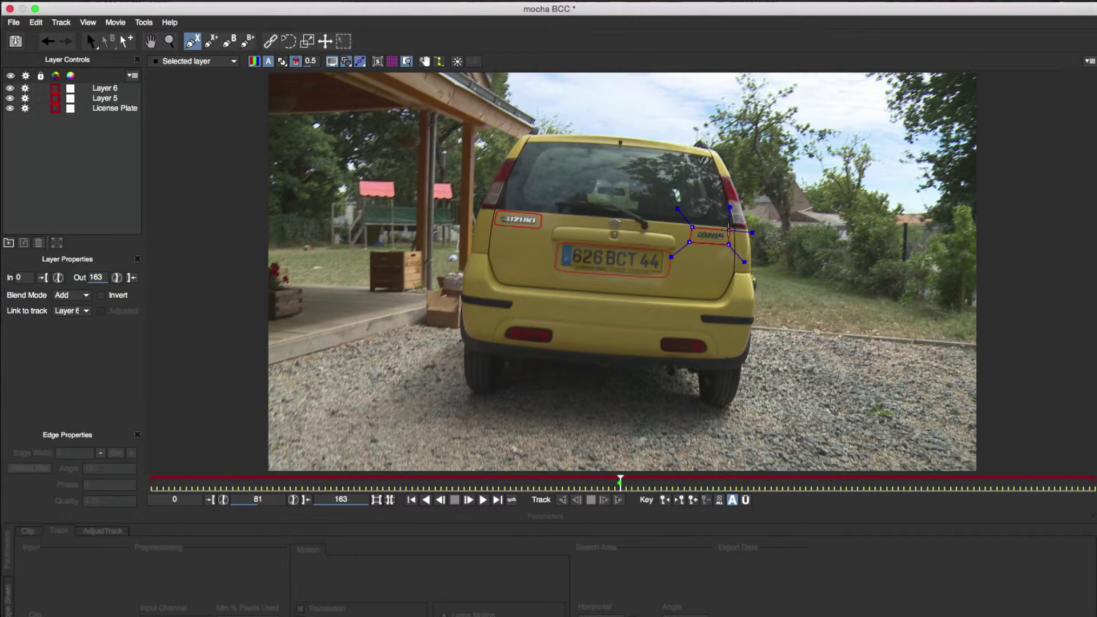
pyautogui.rightClick(729, 230)
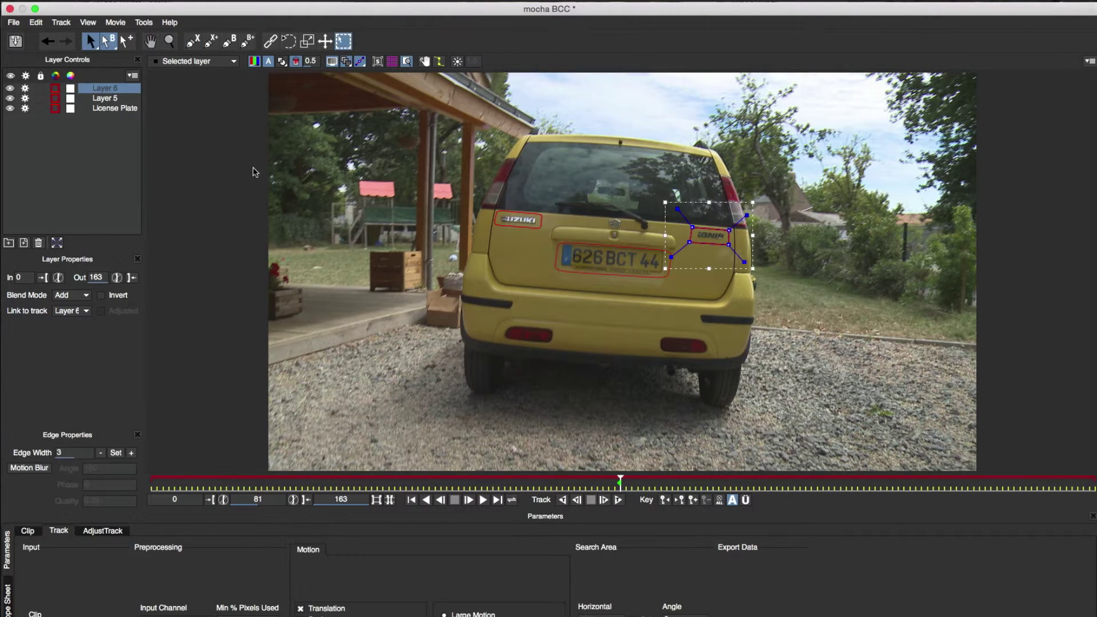
# - Rename Layer 6 to 'model' and Layer 5 to 'make'
pyautogui.click(105, 86)
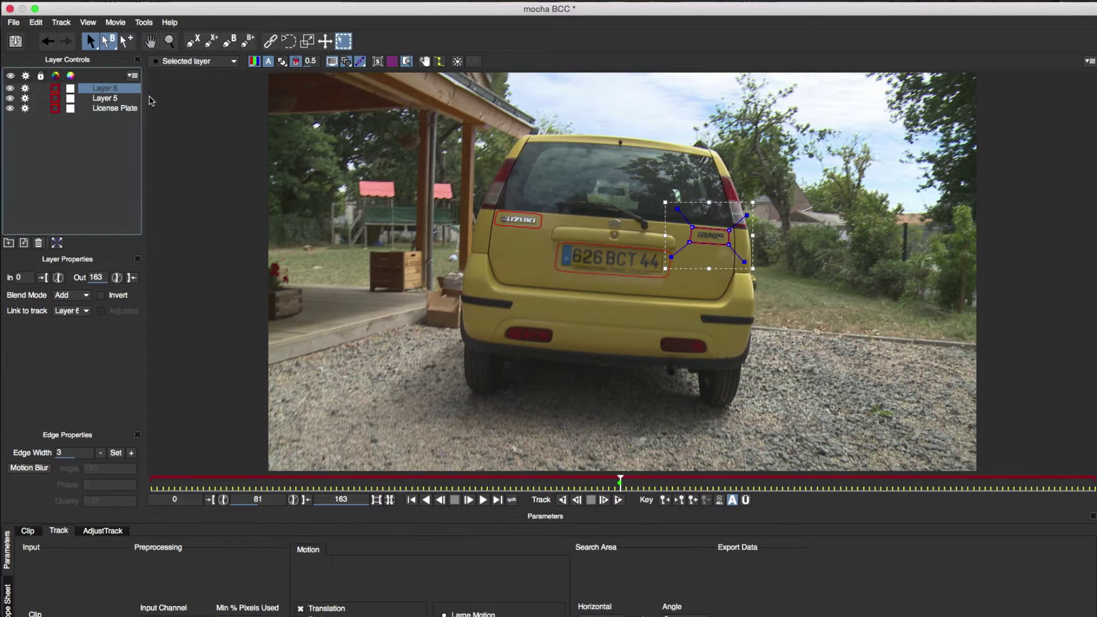
pyautogui.write('model')
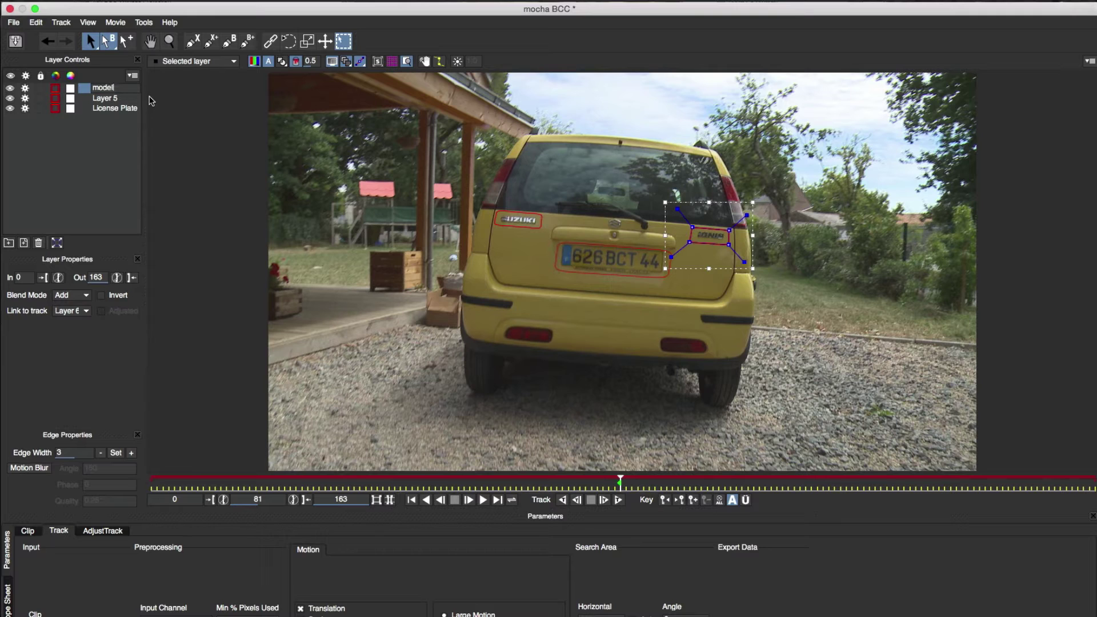
pyautogui.press('Return')
pyautogui.doubleClick(105, 97)
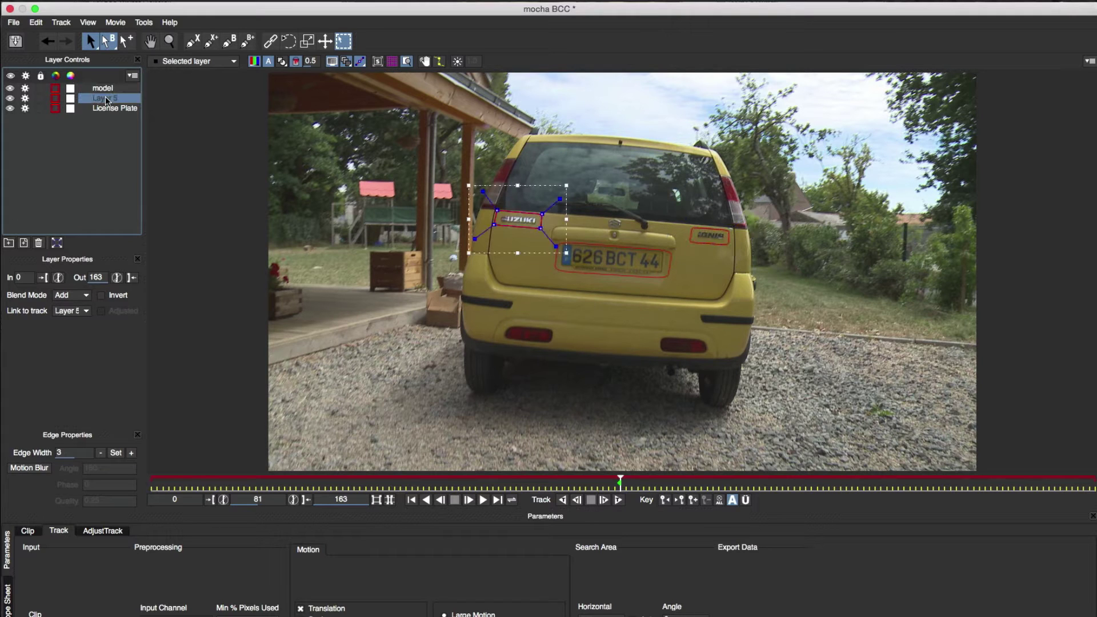
pyautogui.write('make')
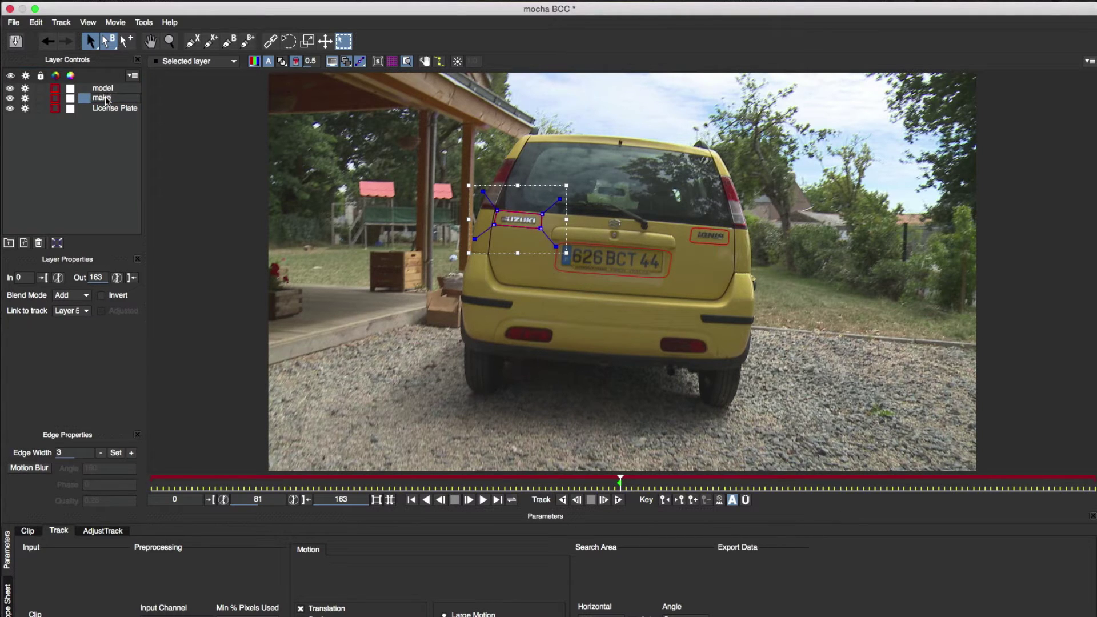
pyautogui.press('Return')
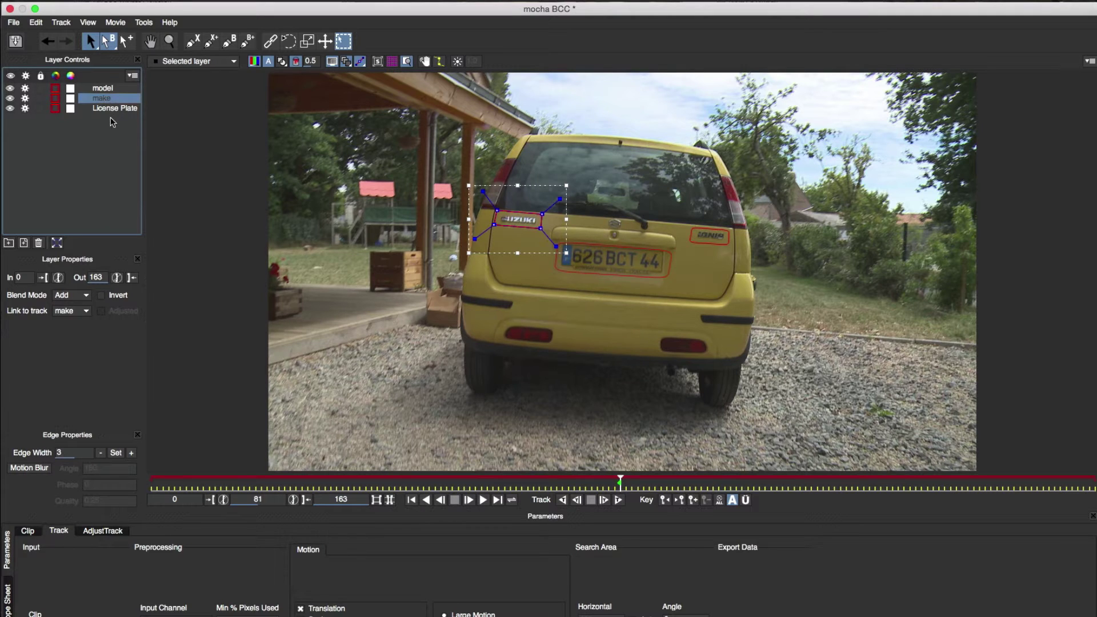
# - Keep make on its own track and link the model layer to the License Plate track
pyautogui.click(110, 118)
pyautogui.click(103, 99)
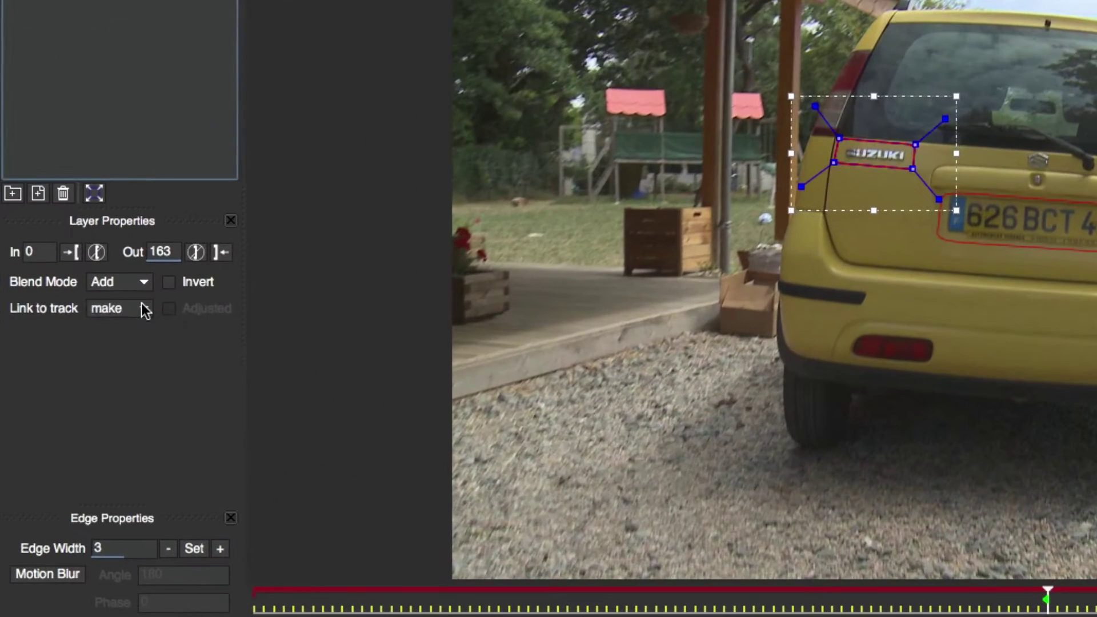
pyautogui.click(84, 310)
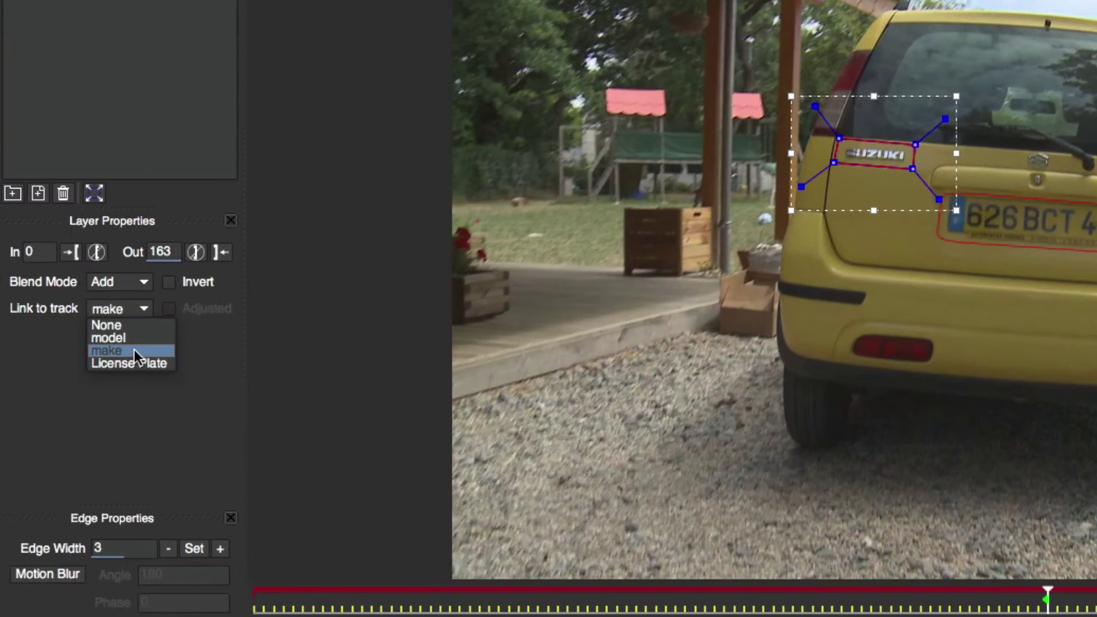
pyautogui.click(81, 335)
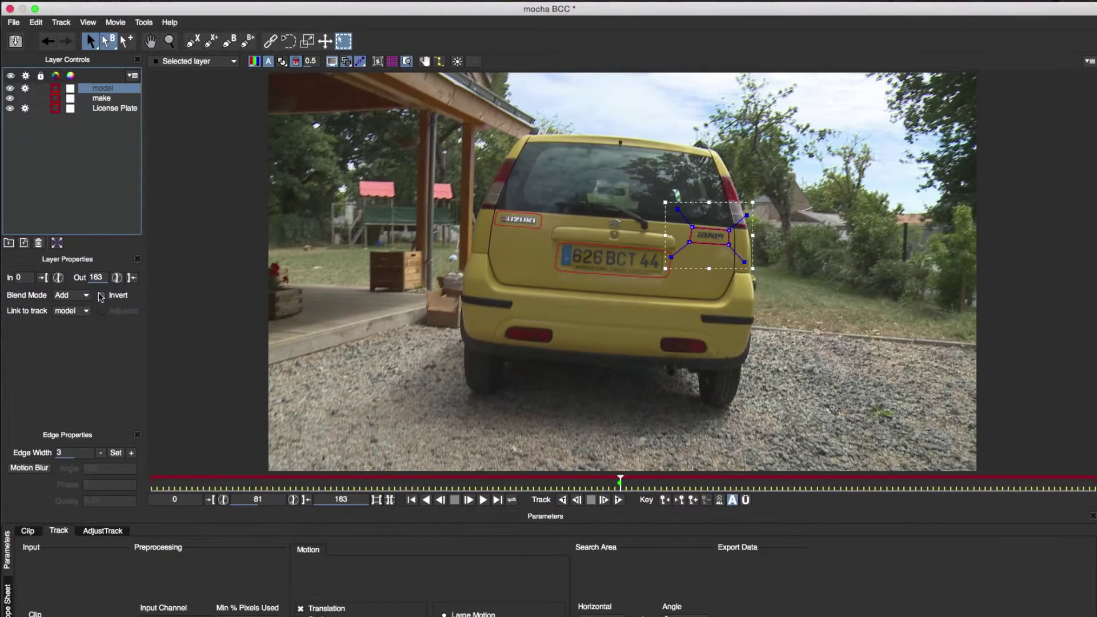
pyautogui.click(133, 308)
pyautogui.click(77, 342)
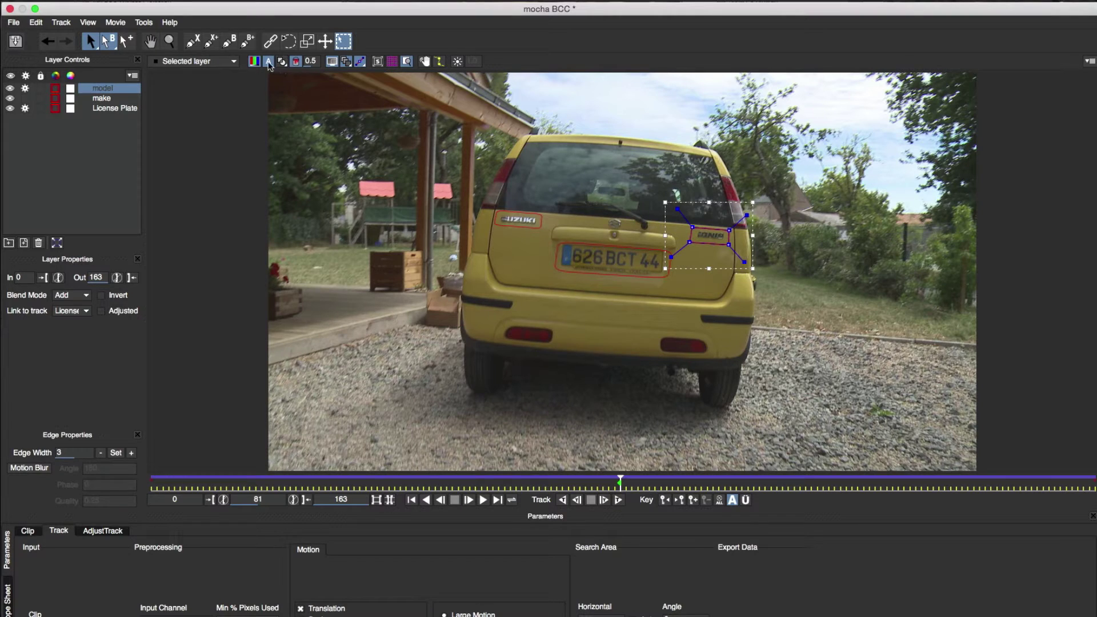
# - Select all three mask layers, show their mattes, review playback, then save and close Mocha
pyautogui.keyDown('shift'); pyautogui.click(123, 109); pyautogui.keyUp('shift')
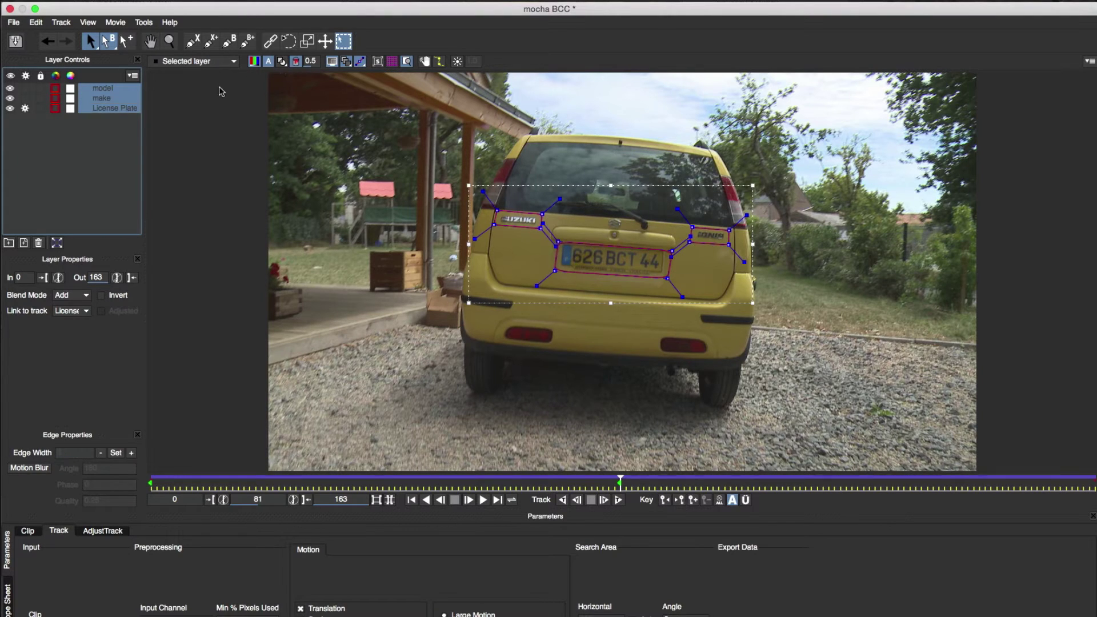
pyautogui.click(281, 61)
pyautogui.click(483, 499)
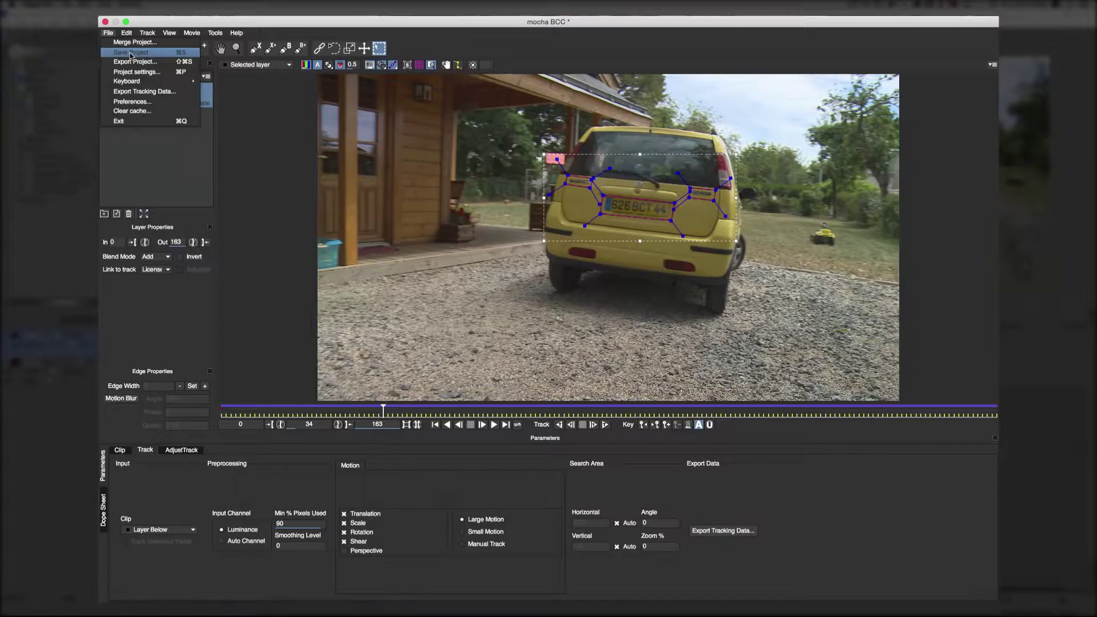
pyautogui.click(117, 85)
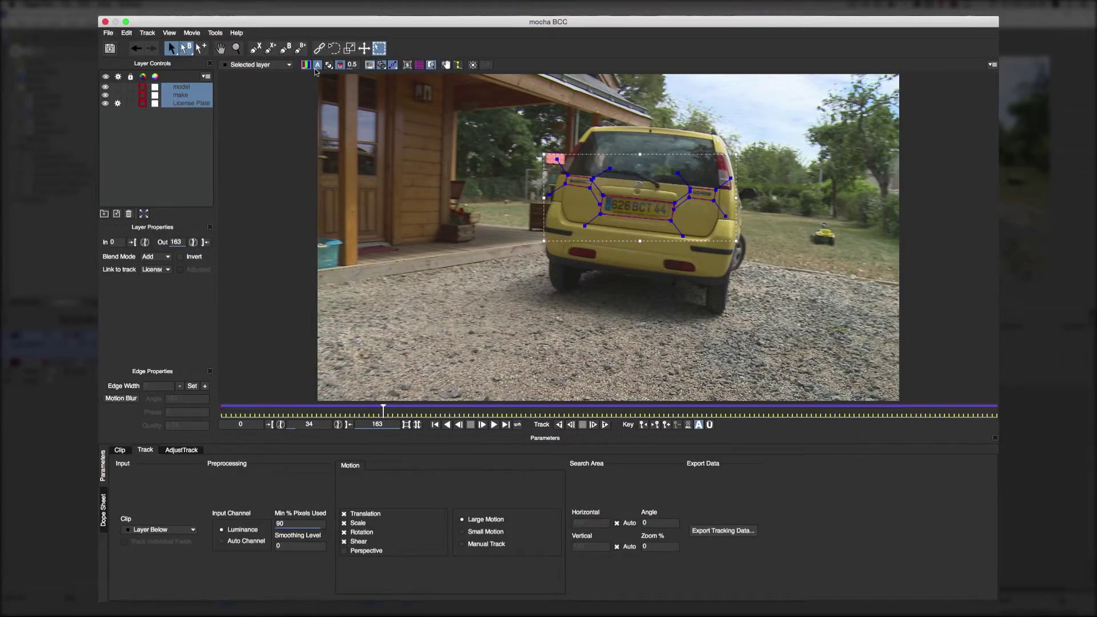
pyautogui.click(106, 22)
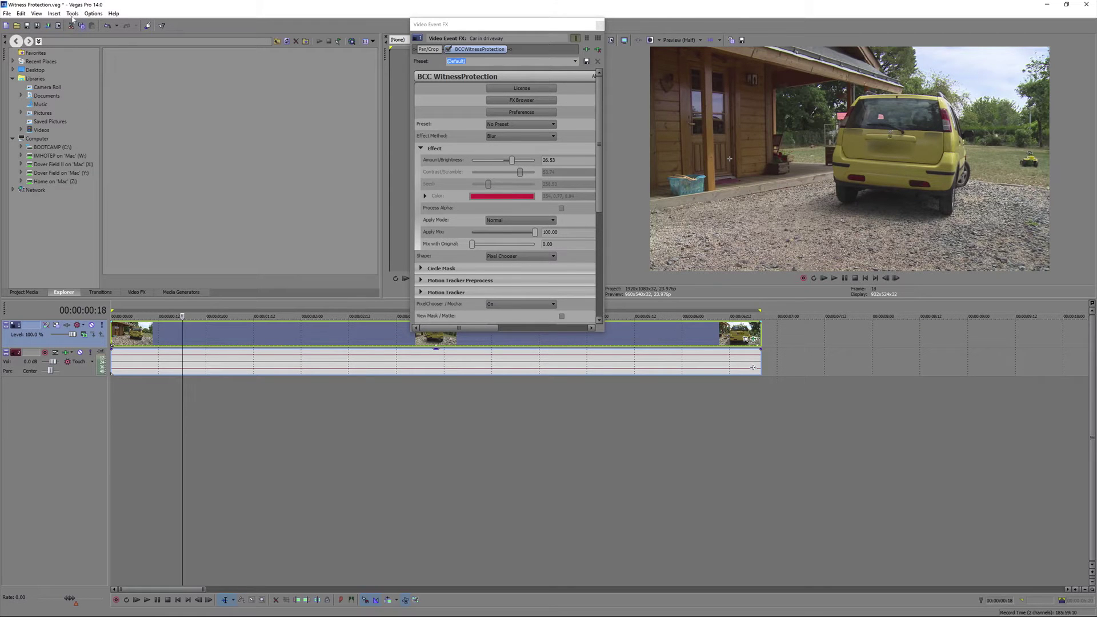
# - Open the VEGAS Pro Tools menu and dismiss it again
pyautogui.click(72, 15)
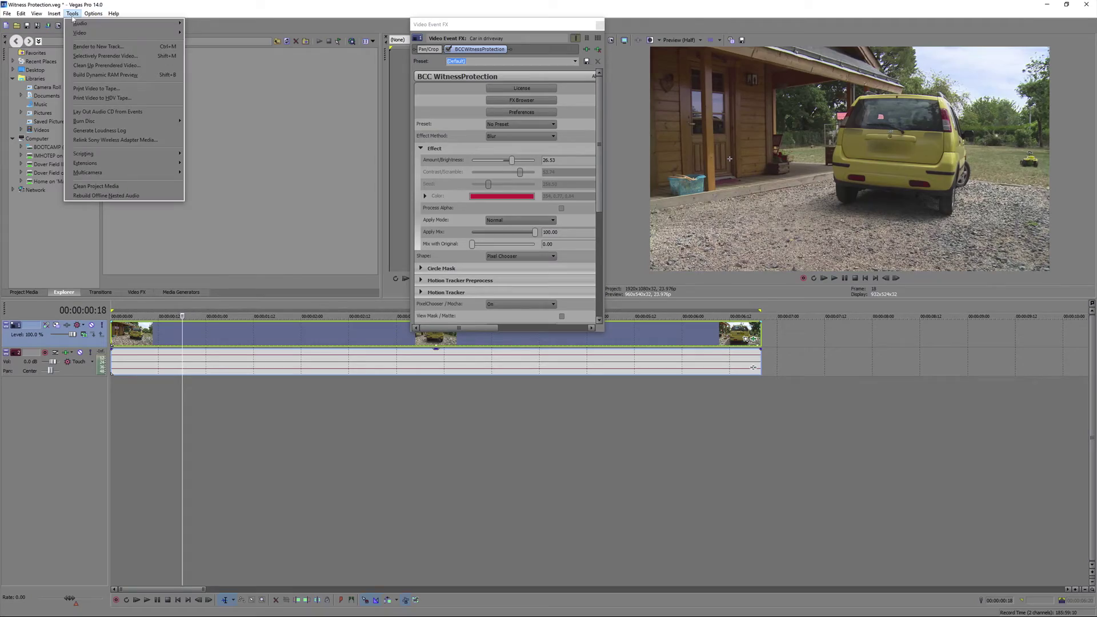
pyautogui.click(205, 103)
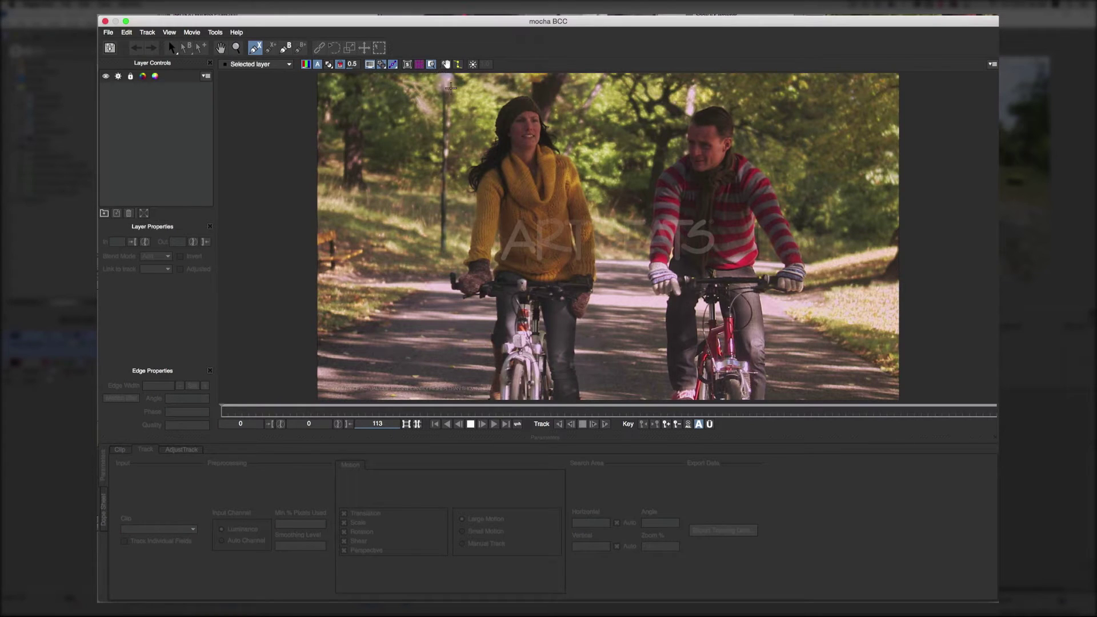
# - Outline the woman cyclist's face with a closed X-spline mask
pyautogui.click(534, 103)
pyautogui.click(521, 115)
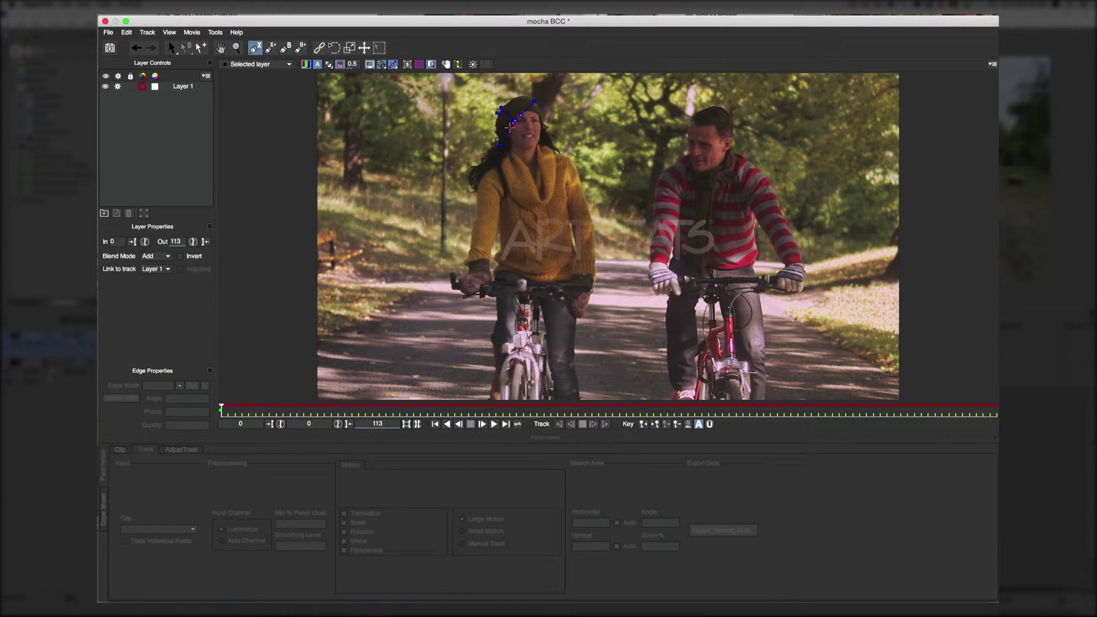
pyautogui.click(510, 130)
pyautogui.click(516, 167)
pyautogui.click(537, 166)
pyautogui.click(550, 157)
pyautogui.click(557, 148)
pyautogui.click(558, 120)
pyautogui.rightClick(540, 122)
# - Name the layer 'female face', disable Scale, Rotation and Shear, and track it forward
pyautogui.click(196, 89)
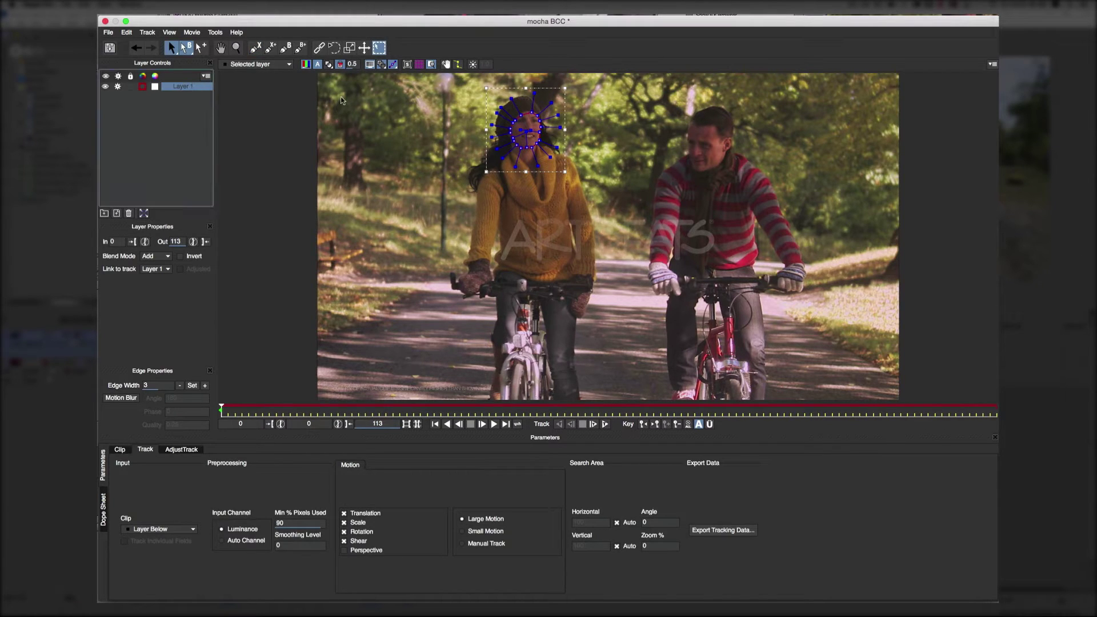
pyautogui.write('female face')
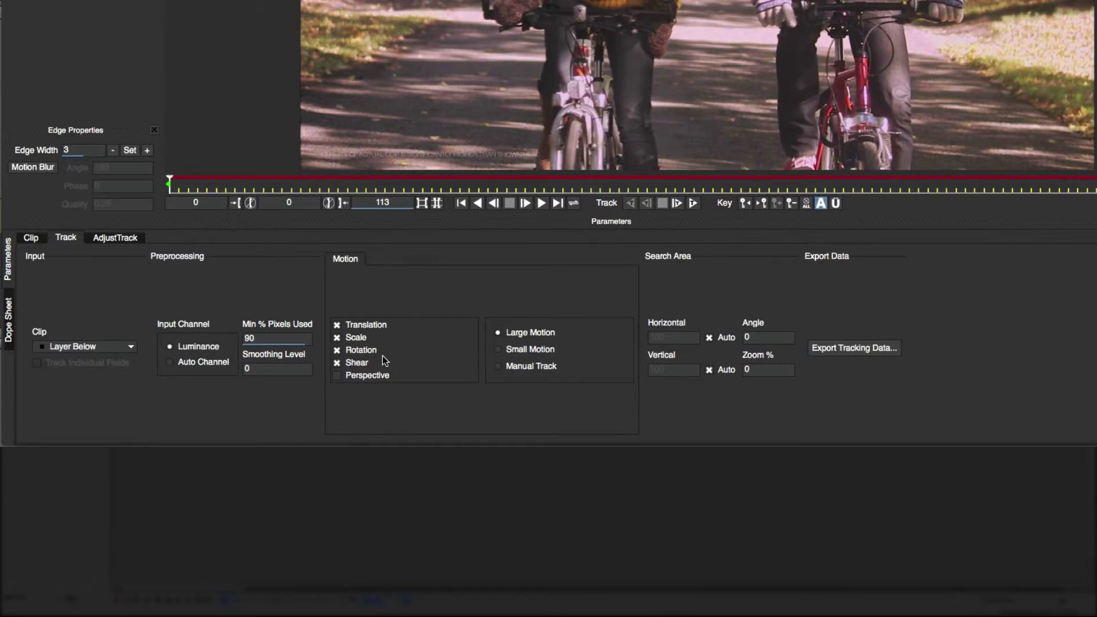
pyautogui.click(336, 350)
pyautogui.click(337, 337)
pyautogui.click(336, 363)
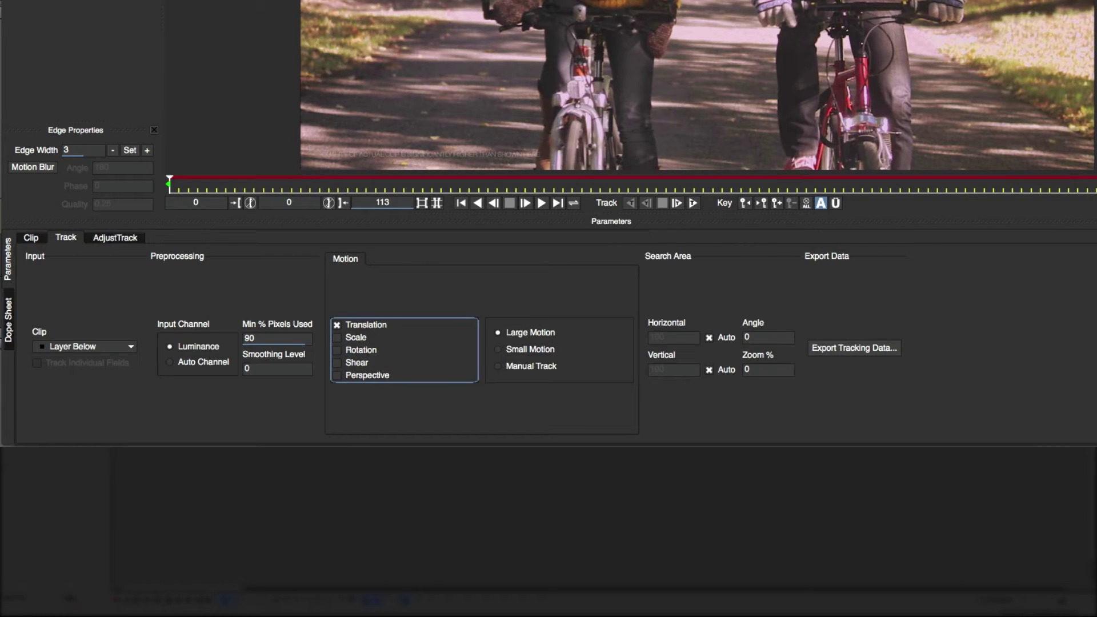
pyautogui.hotkey('shift', 'f')
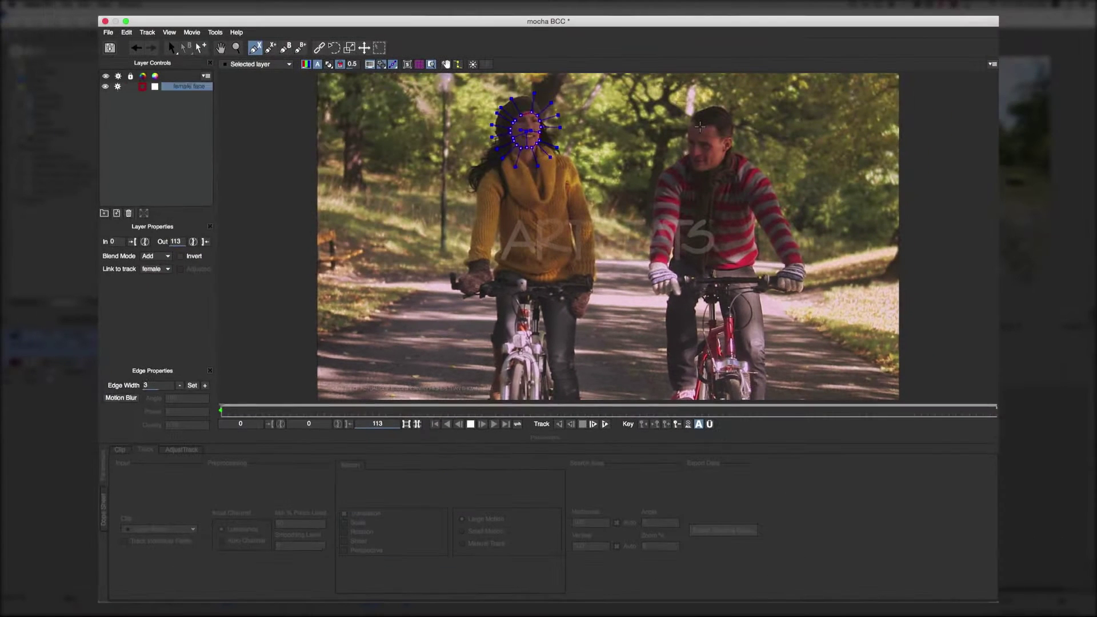
# - Outline the man cyclist's face with a closed X-spline mask
pyautogui.click(678, 111)
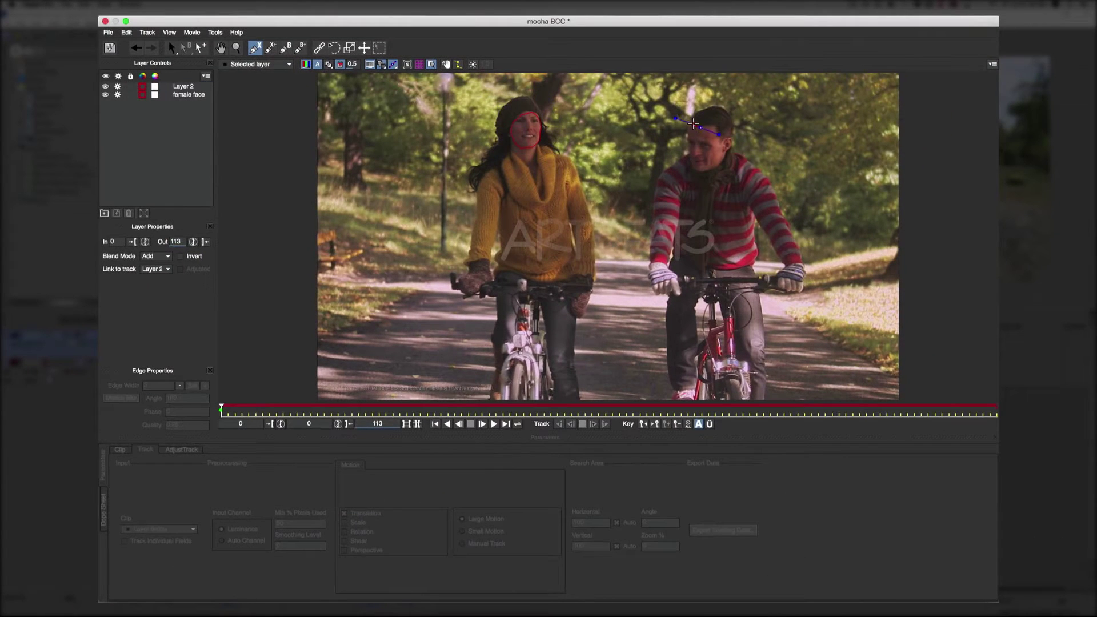
pyautogui.click(695, 106)
pyautogui.click(720, 130)
pyautogui.click(677, 146)
pyautogui.click(668, 131)
pyautogui.click(708, 139)
pyautogui.click(684, 165)
pyautogui.click(689, 153)
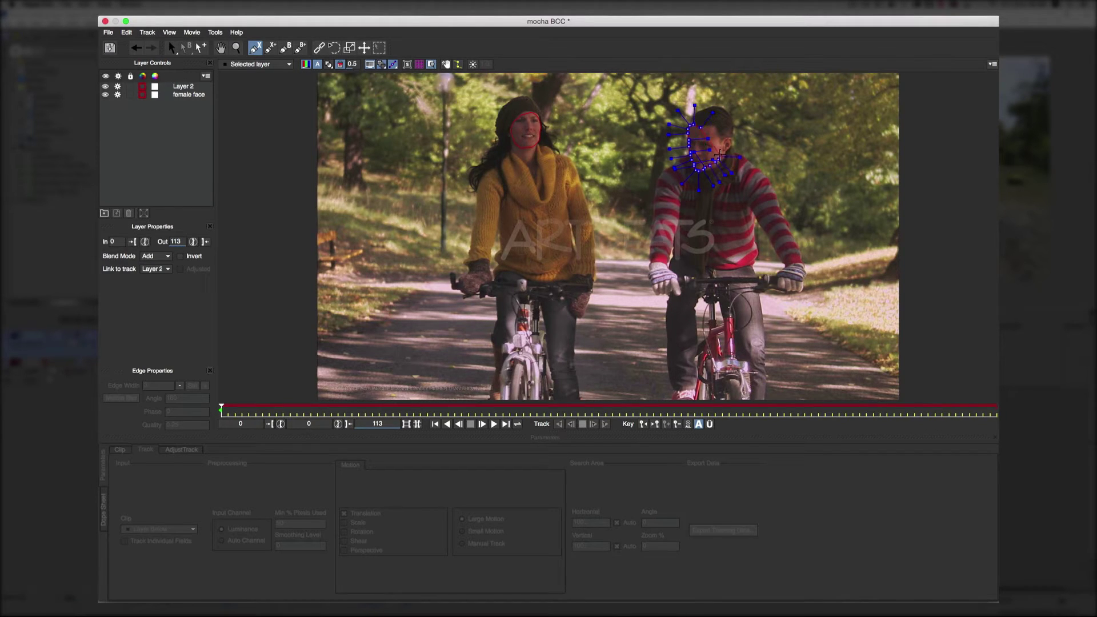
pyautogui.click(720, 155)
pyautogui.click(719, 138)
pyautogui.rightClick(707, 125)
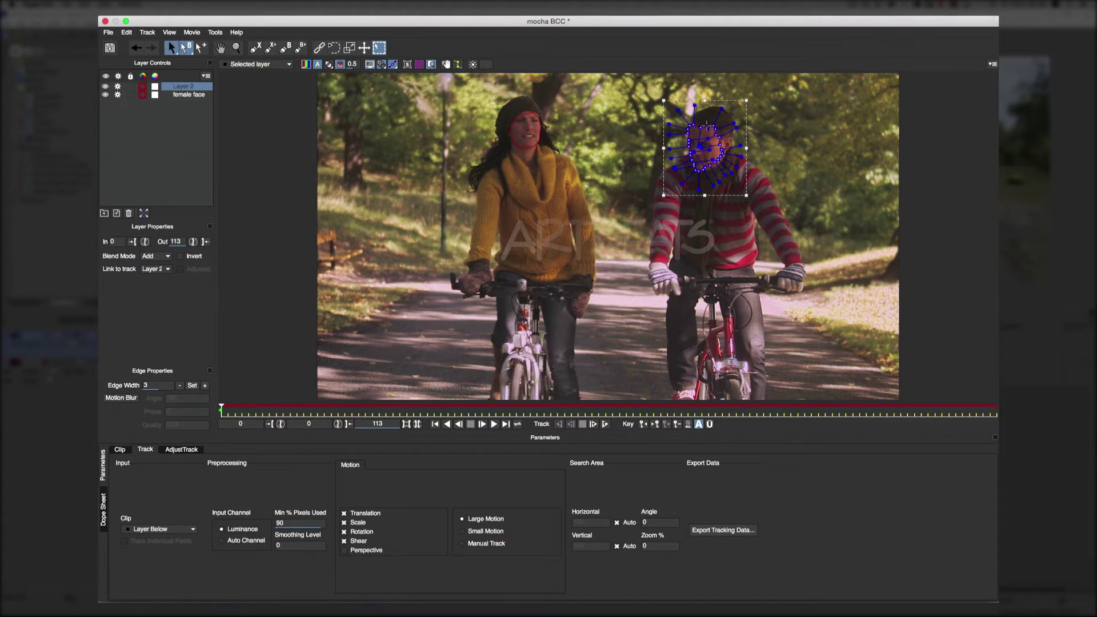
# - Name the new layer 'male face', limit tracking to position only, and track it forward
pyautogui.click(185, 88)
pyautogui.press('Return')
pyautogui.write('male face')
pyautogui.click(344, 523)
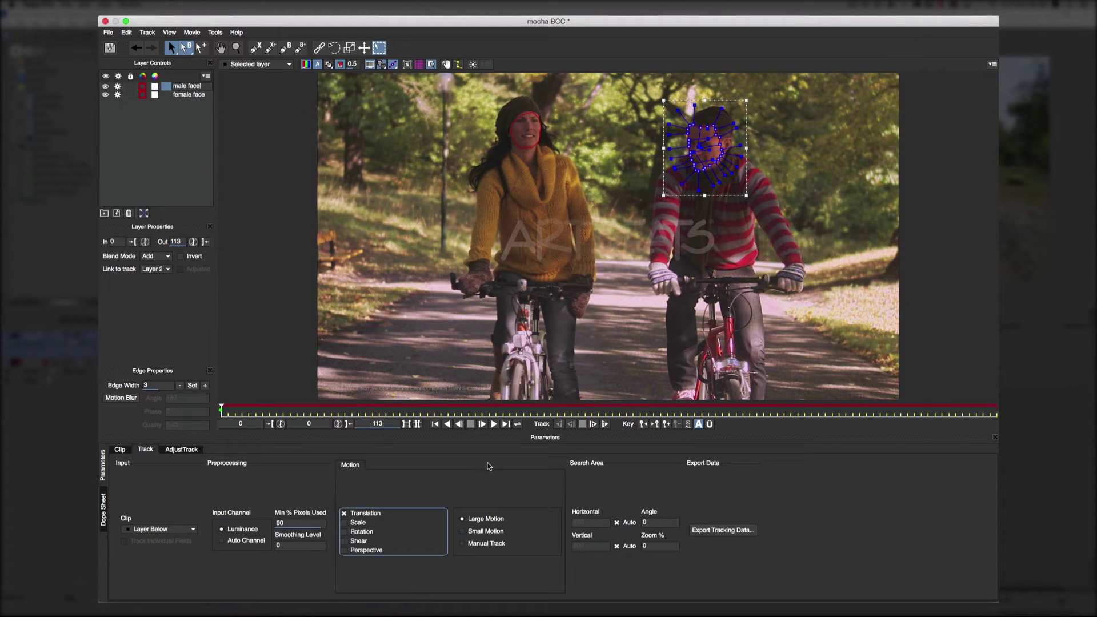
pyautogui.click(604, 424)
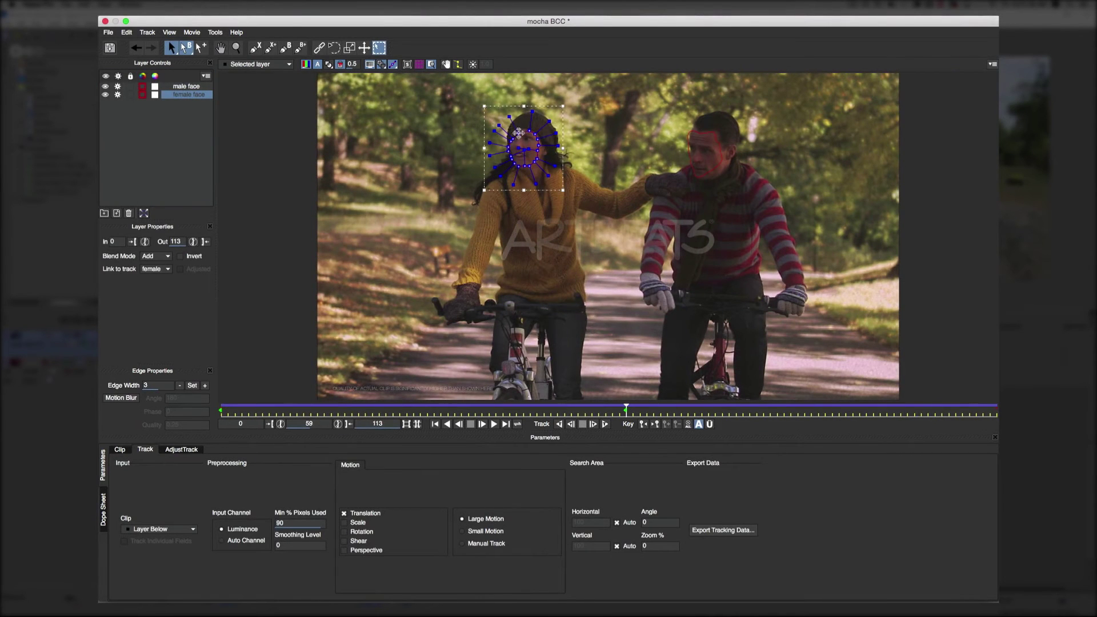
# - Correct the drifted outlines of the woman's and man's face masks, then continue tracking
pyautogui.moveTo(518, 133); pyautogui.dragTo(544, 151)
pyautogui.click(682, 160)
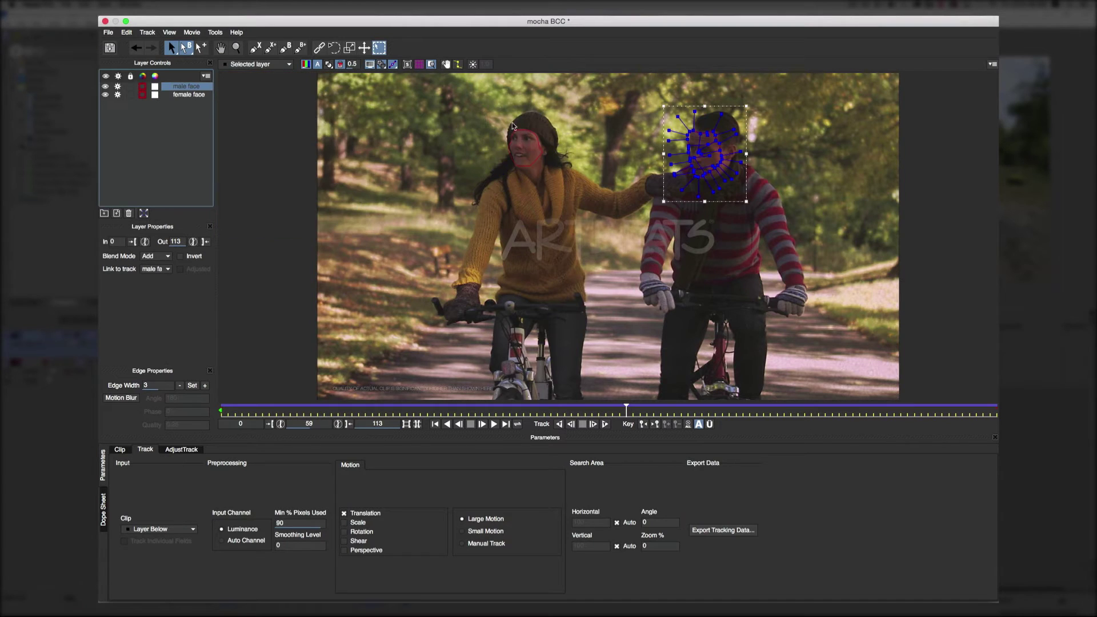
pyautogui.moveTo(711, 172); pyautogui.dragTo(741, 119)
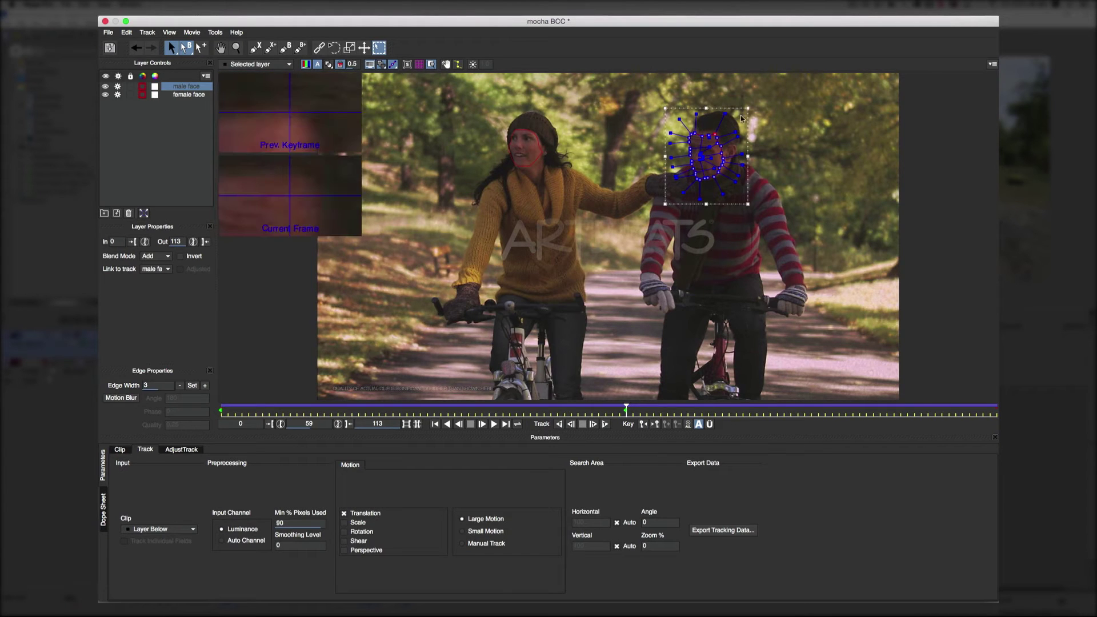
pyautogui.press('t')
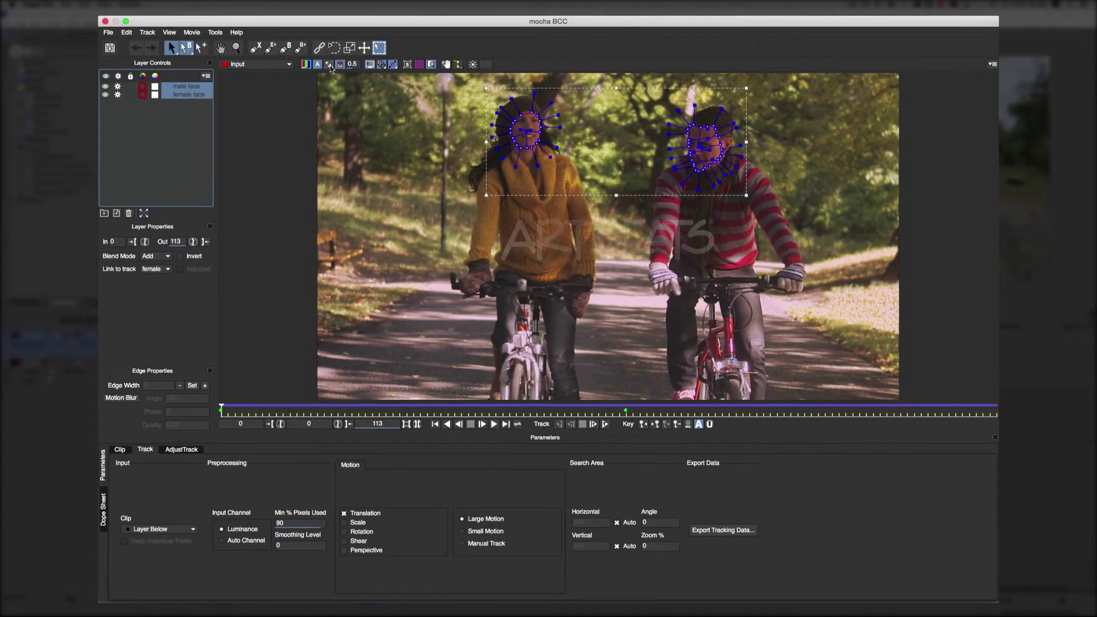
# - Show both face masks as filled mattes and play the clip to verify the tracking
pyautogui.click(329, 66)
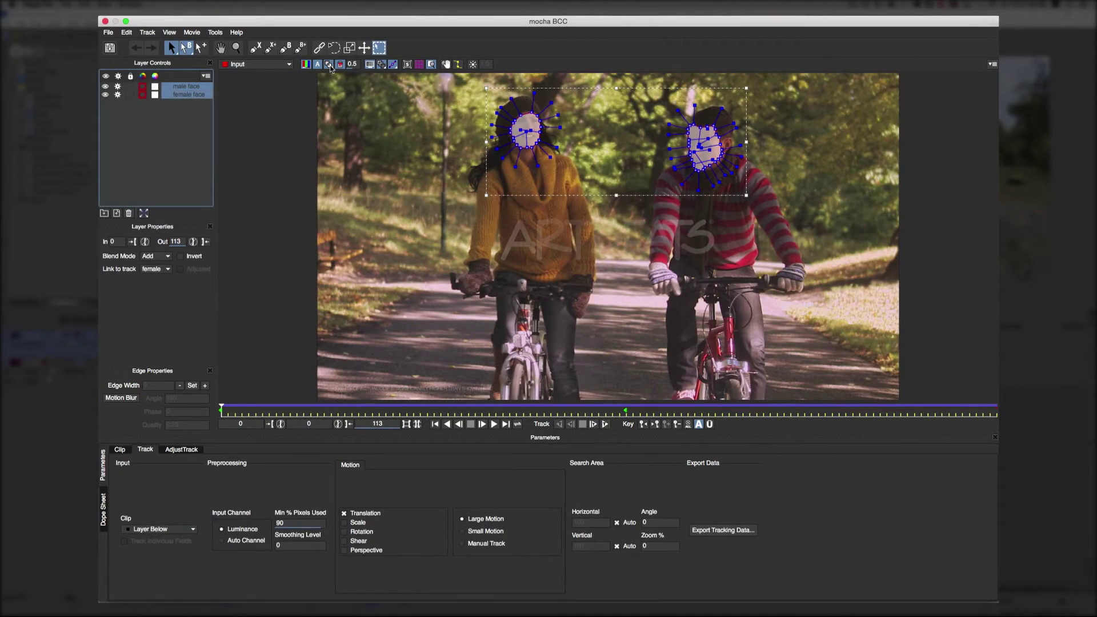
pyautogui.press('space')
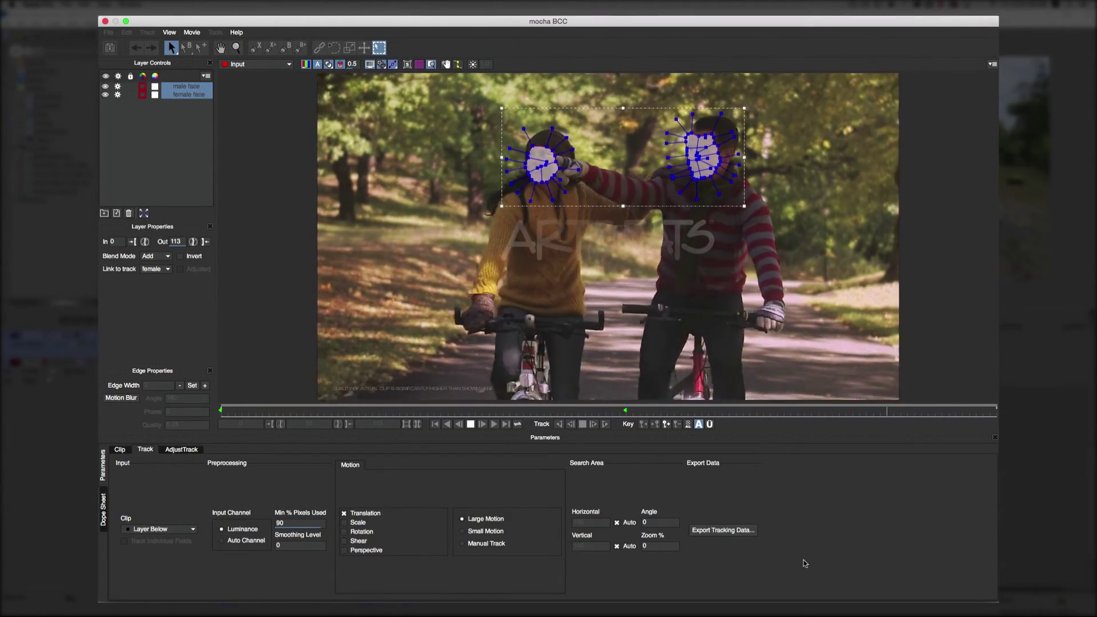
pyautogui.press('space')
pyautogui.click(108, 32)
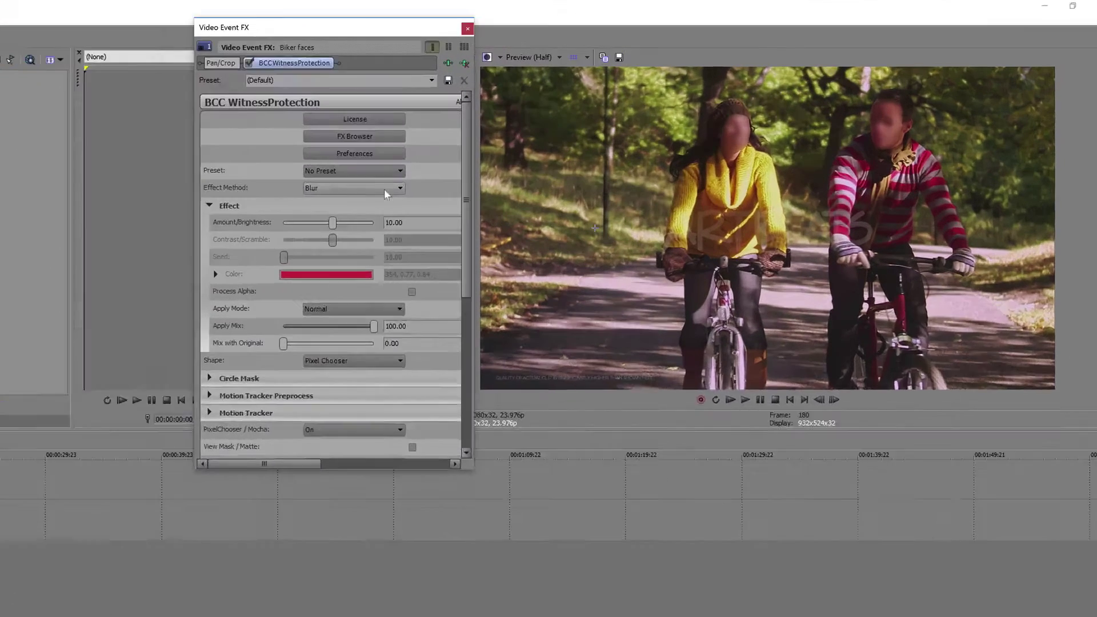
# - Exit Mocha and switch the Effect Method to Mosaic with Amount 12.93
pyautogui.click(583, 144)
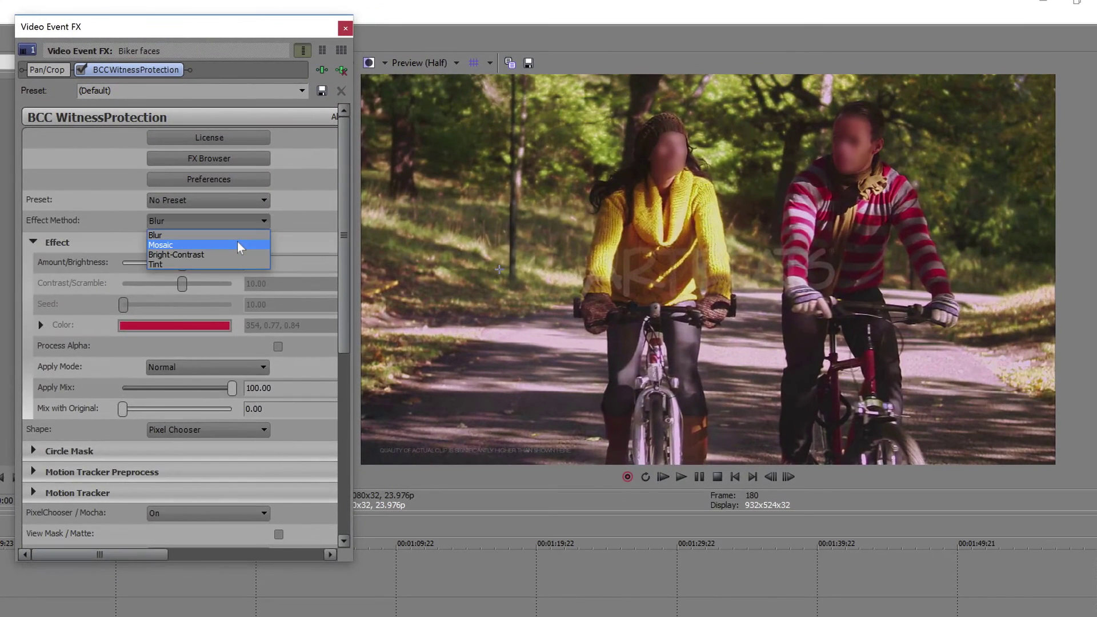
pyautogui.click(238, 243)
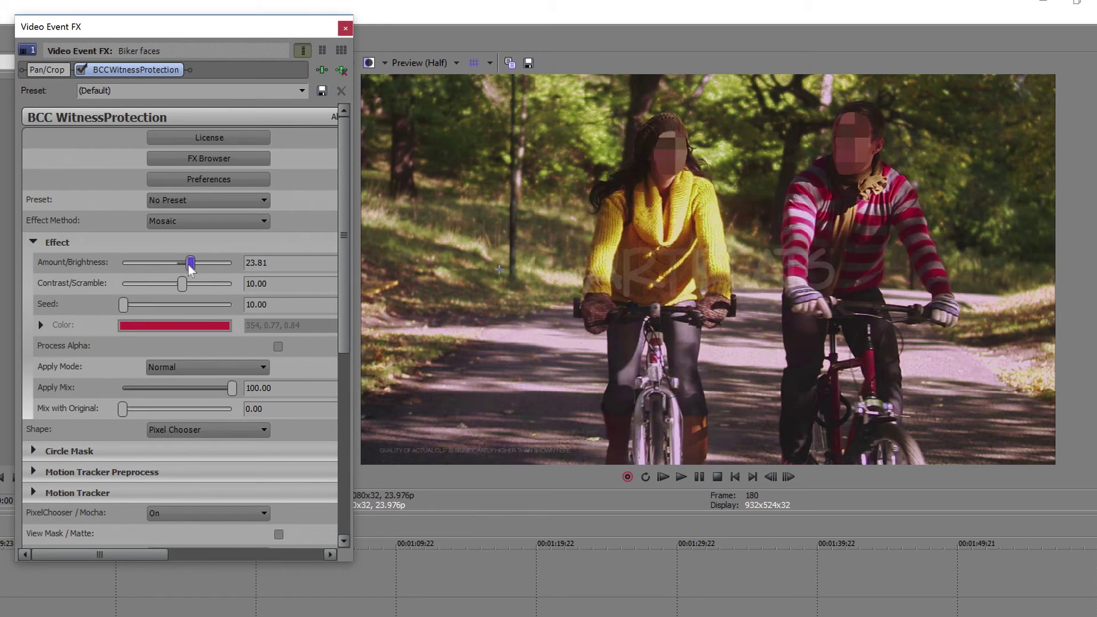
pyautogui.moveTo(180, 262); pyautogui.dragTo(183, 265)
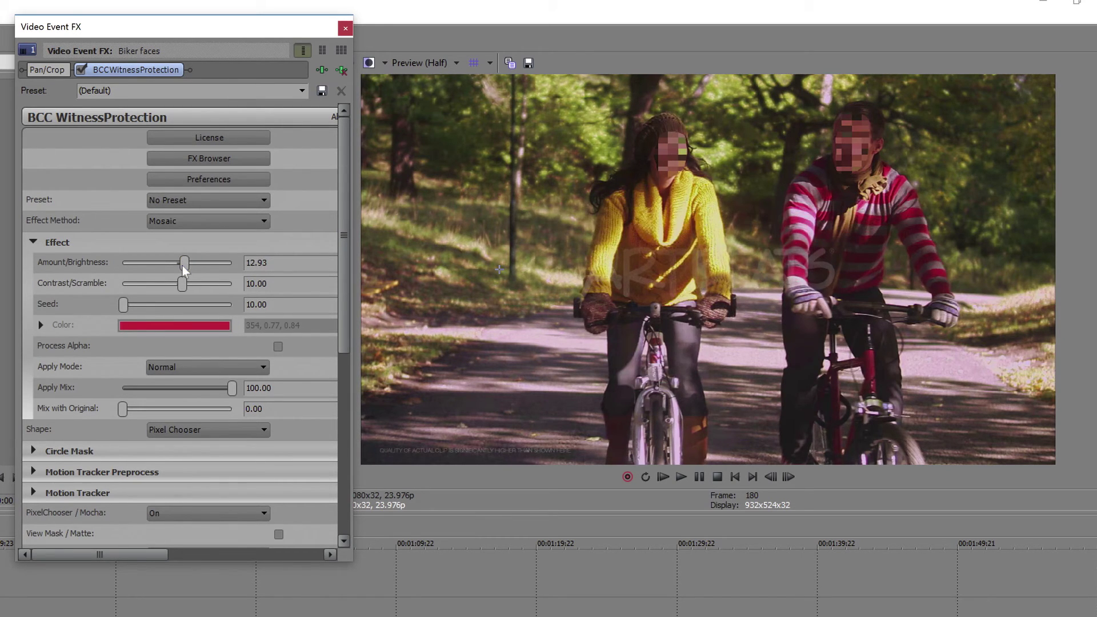
# - Set the PixelChooser Mask / Mocha feather to 24.49
pyautogui.scroll(-3, 181, 266)
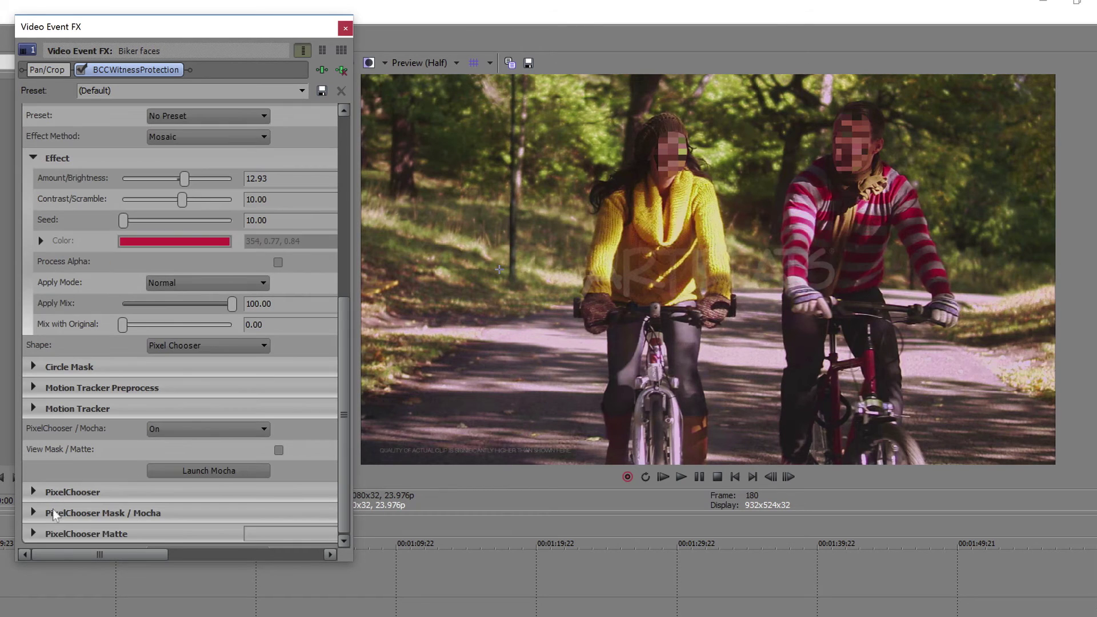
pyautogui.click(33, 511)
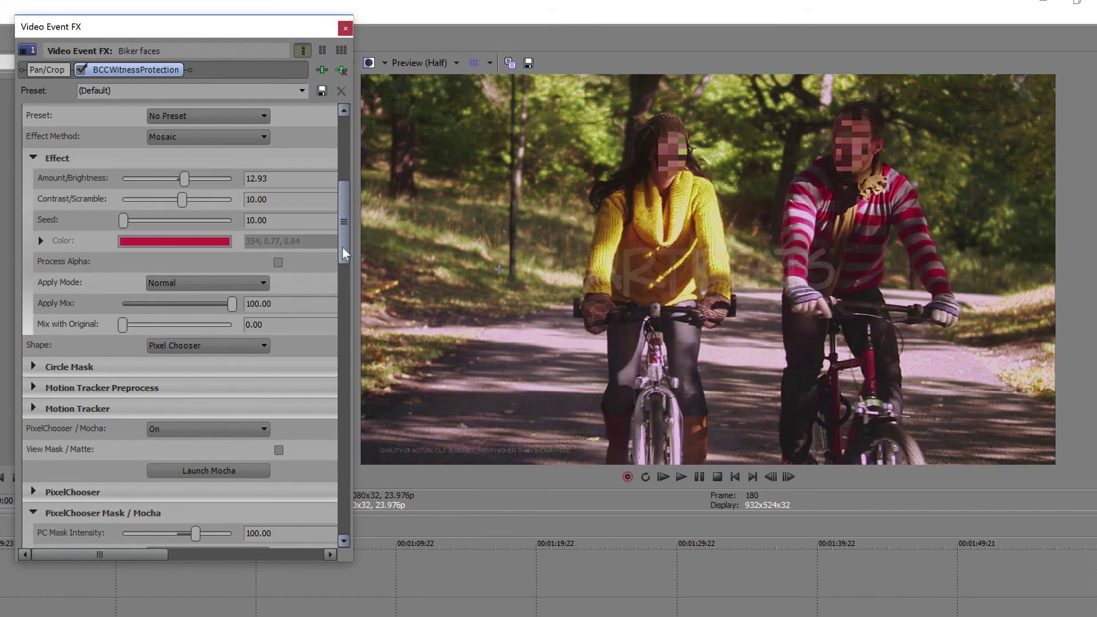
pyautogui.scroll(-10, 344, 299)
pyautogui.moveTo(132, 287)
pyautogui.mouseDown()
pyautogui.moveTo(143, 290)
pyautogui.moveTo(124, 286)
pyautogui.mouseUp()
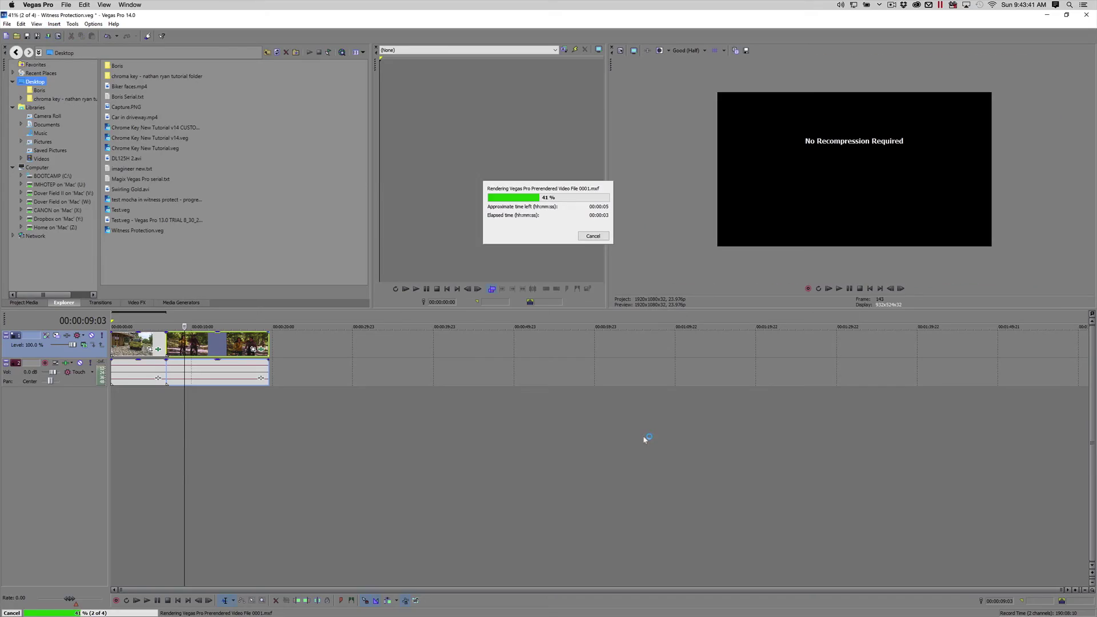